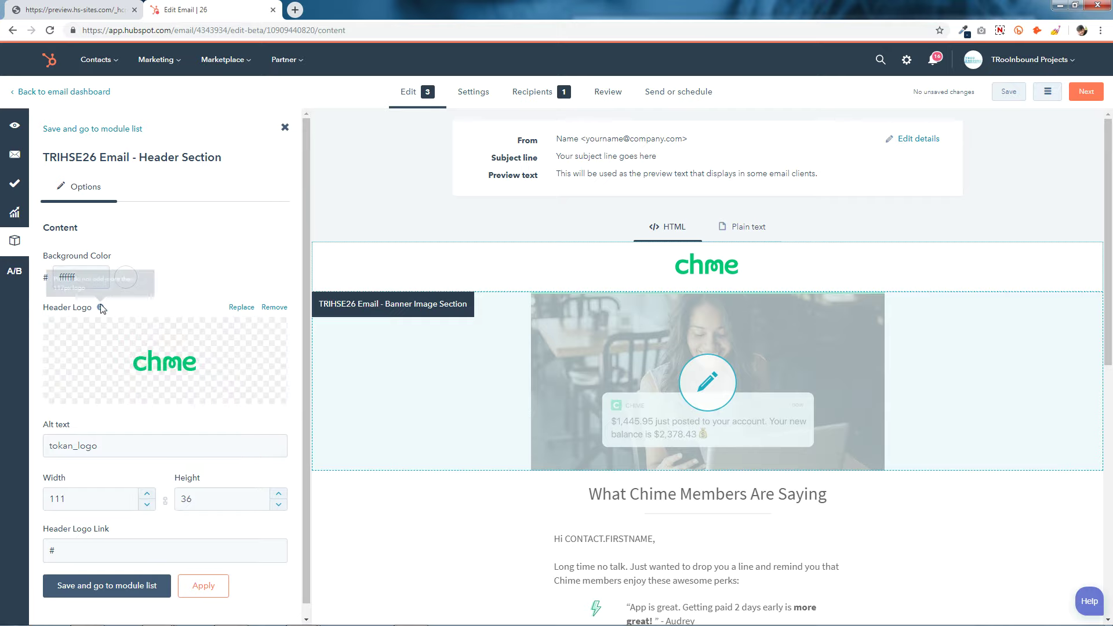
Step: Replace the header logo with the Monzo logo from the recent images, apply the change and save the header module
left_click(173, 355)
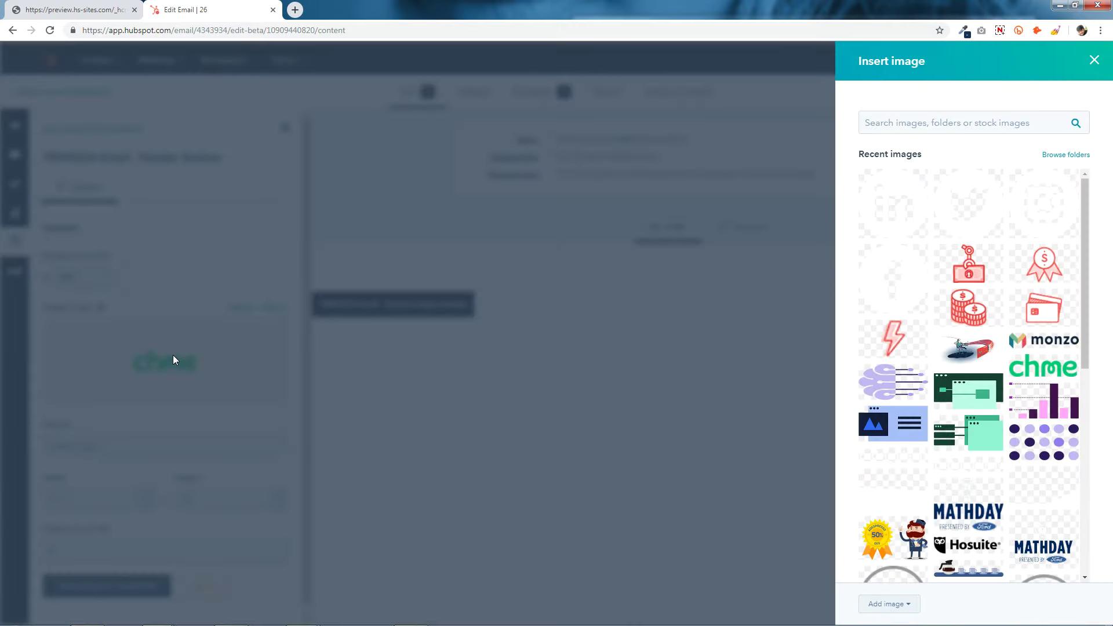
left_click(1048, 340)
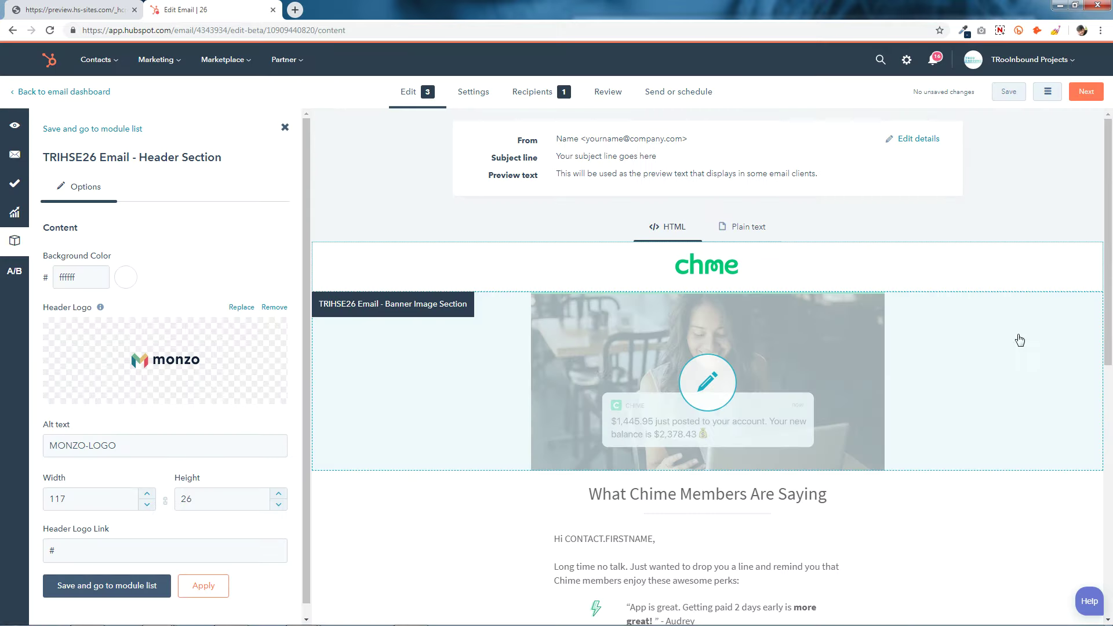
left_click(82, 554)
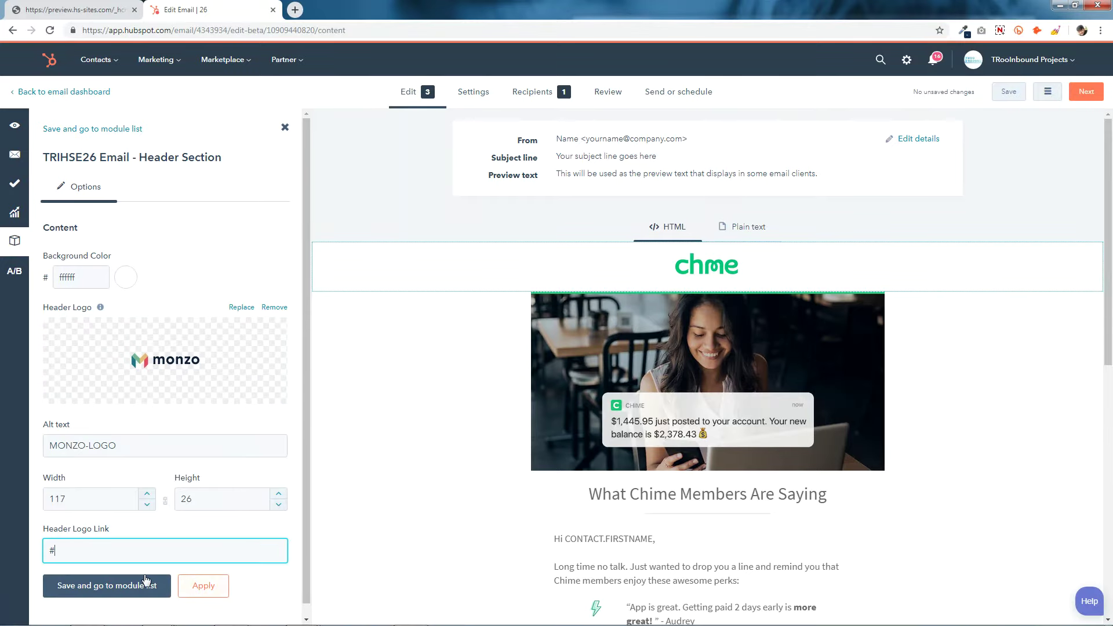
left_click(211, 586)
left_click(137, 587)
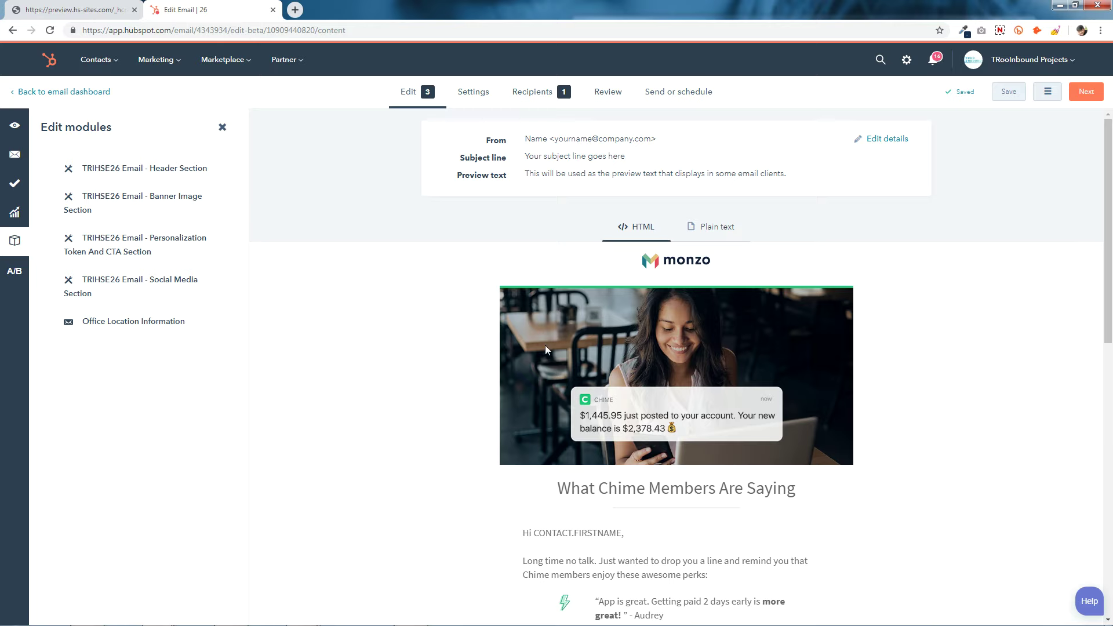
Step: Open the Banner Image Section module and set its border color to E64341, copied from the E - 26.txt notes
mouse_move(698, 275)
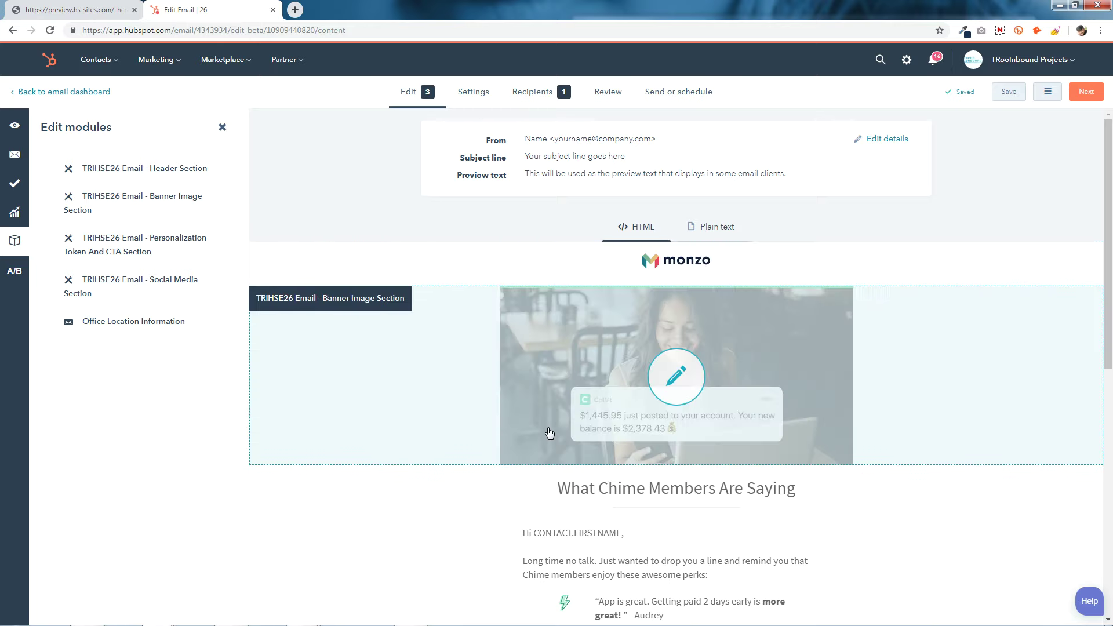
left_click(689, 379)
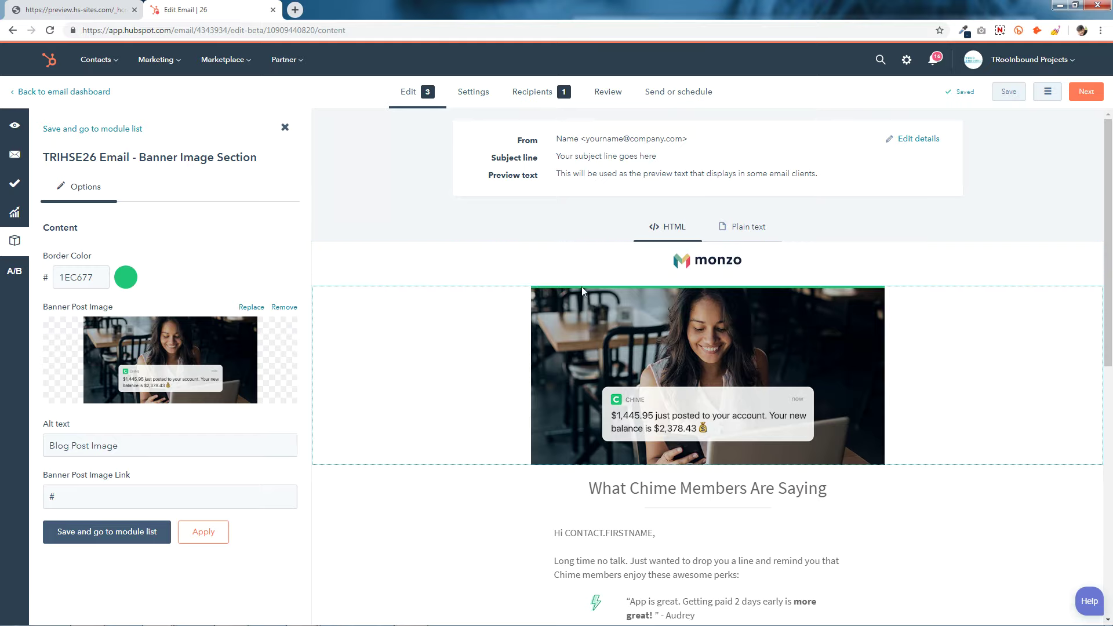
left_click(125, 277)
left_click(105, 276)
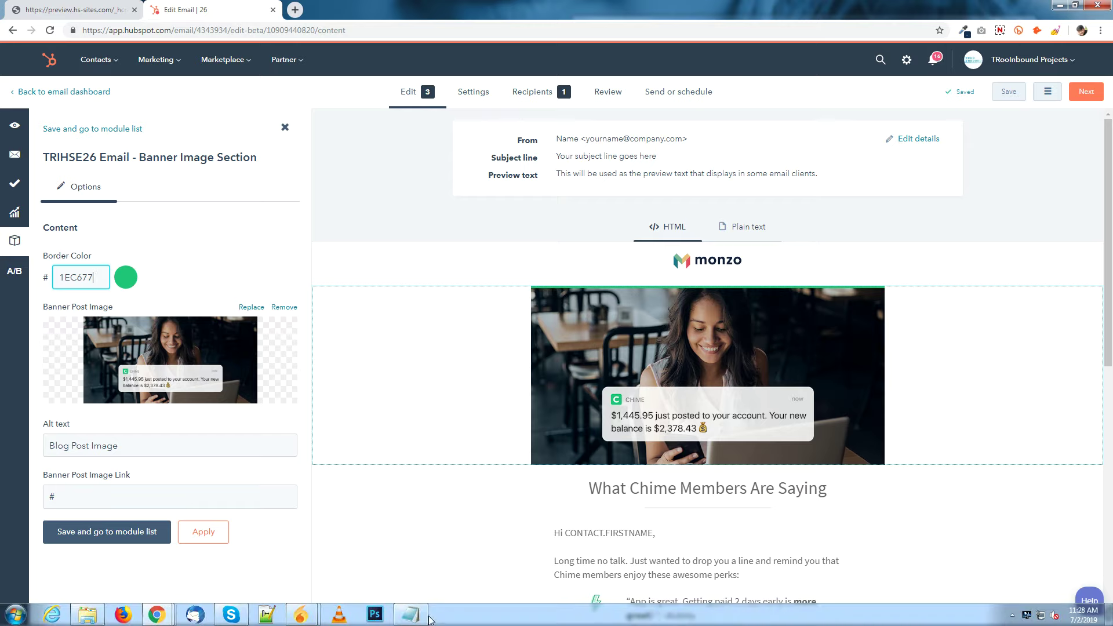
left_click(425, 616)
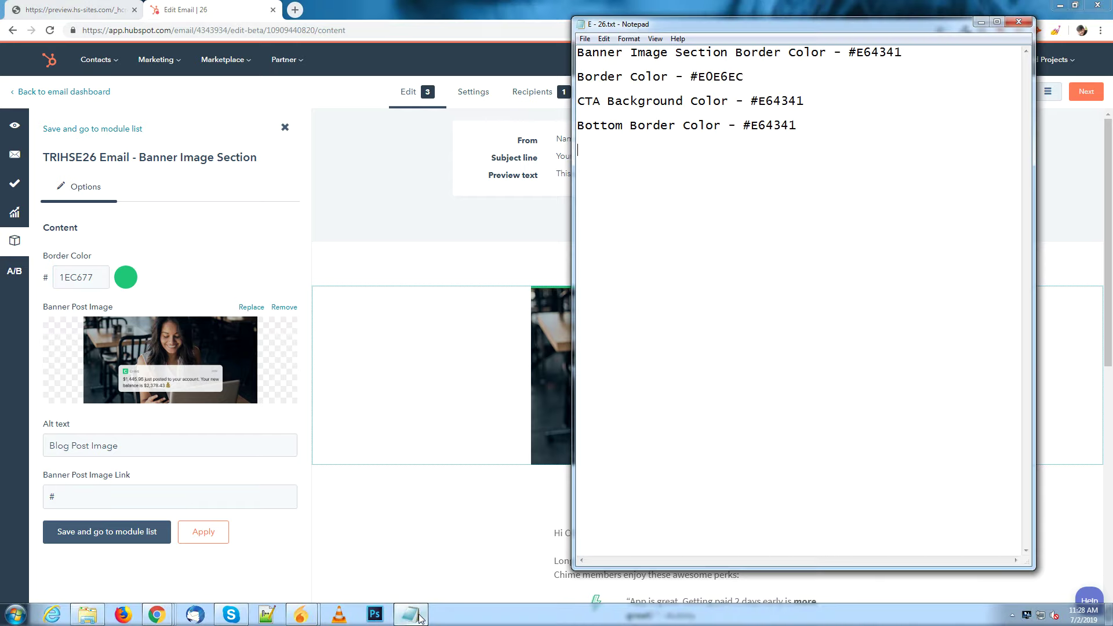
double_click(860, 51)
right_click(882, 45)
left_click(899, 87)
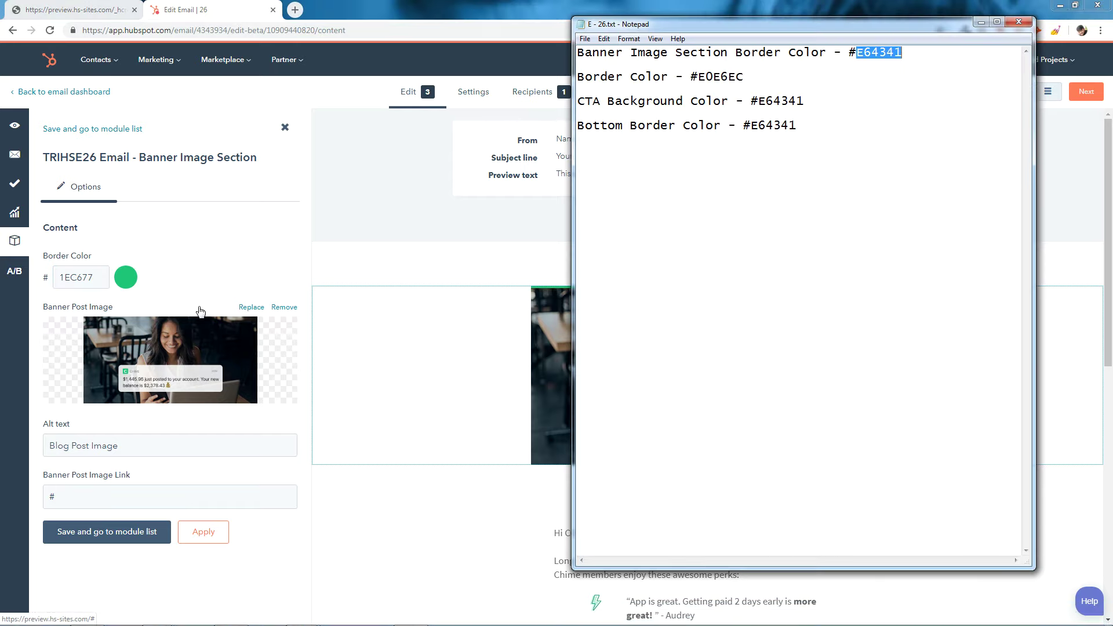
double_click(87, 277)
right_click(96, 280)
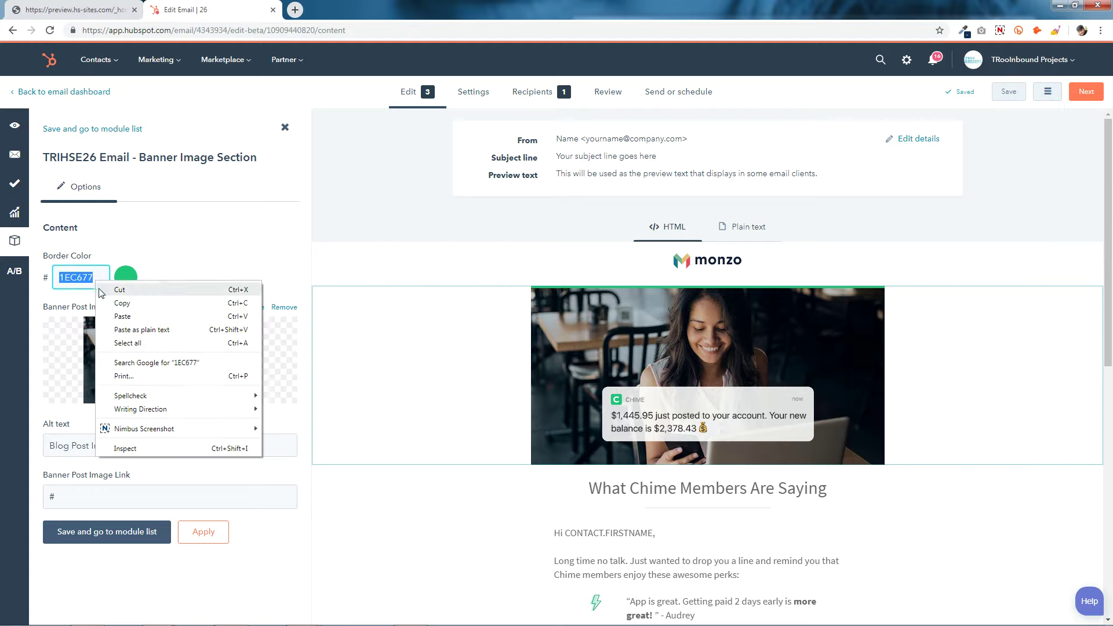
left_click(114, 319)
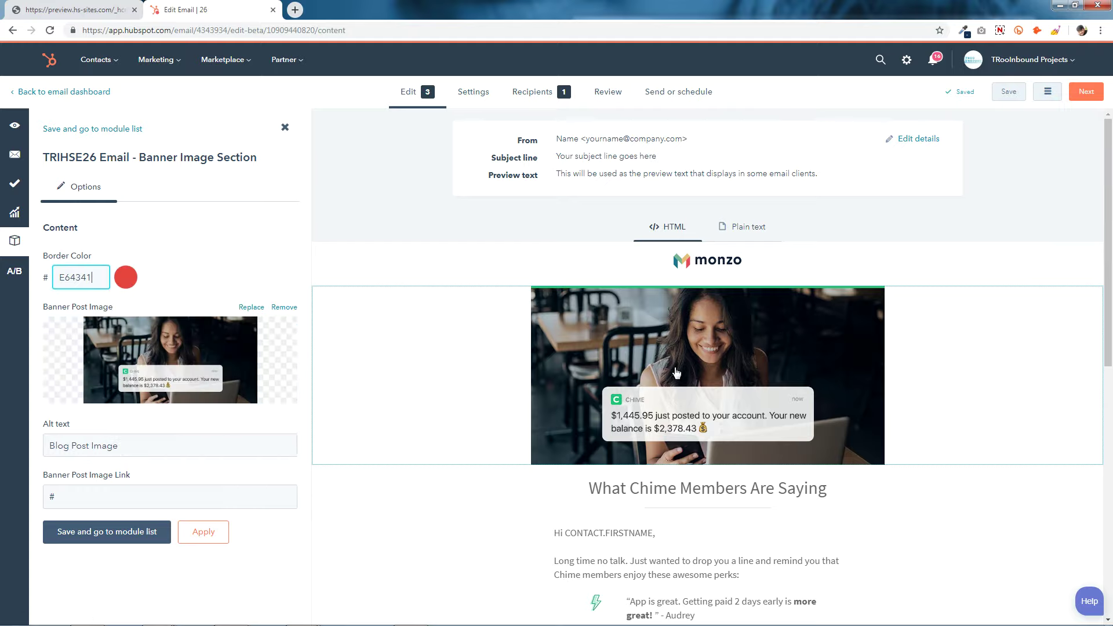
Step: Replace the banner post image with the Monzo card illustration, apply the change and save the banner module
left_click(146, 356)
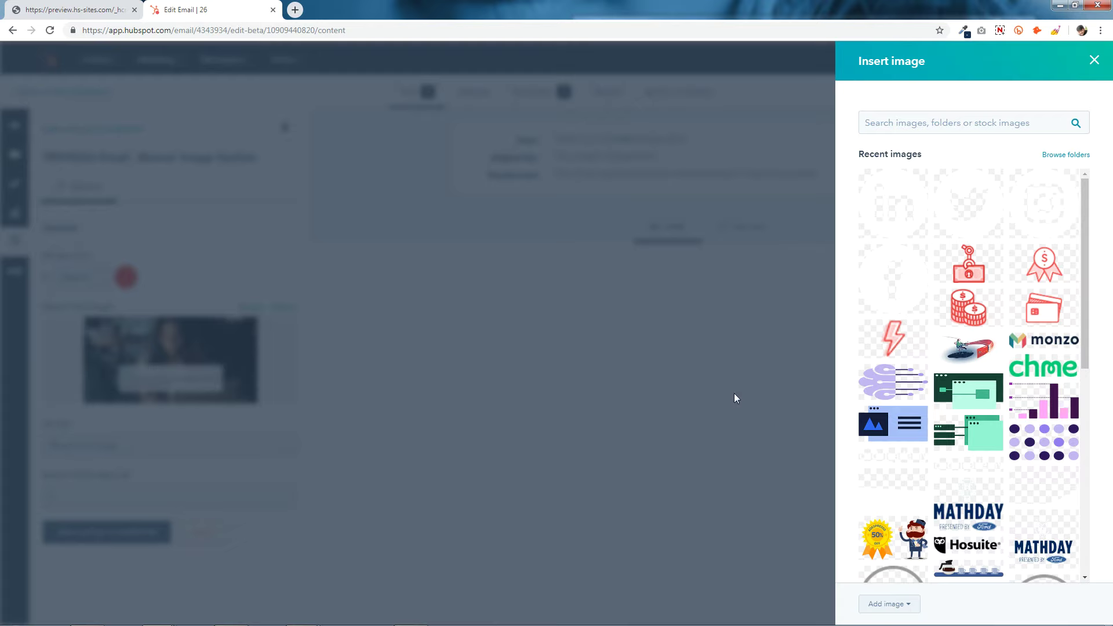
left_click(968, 348)
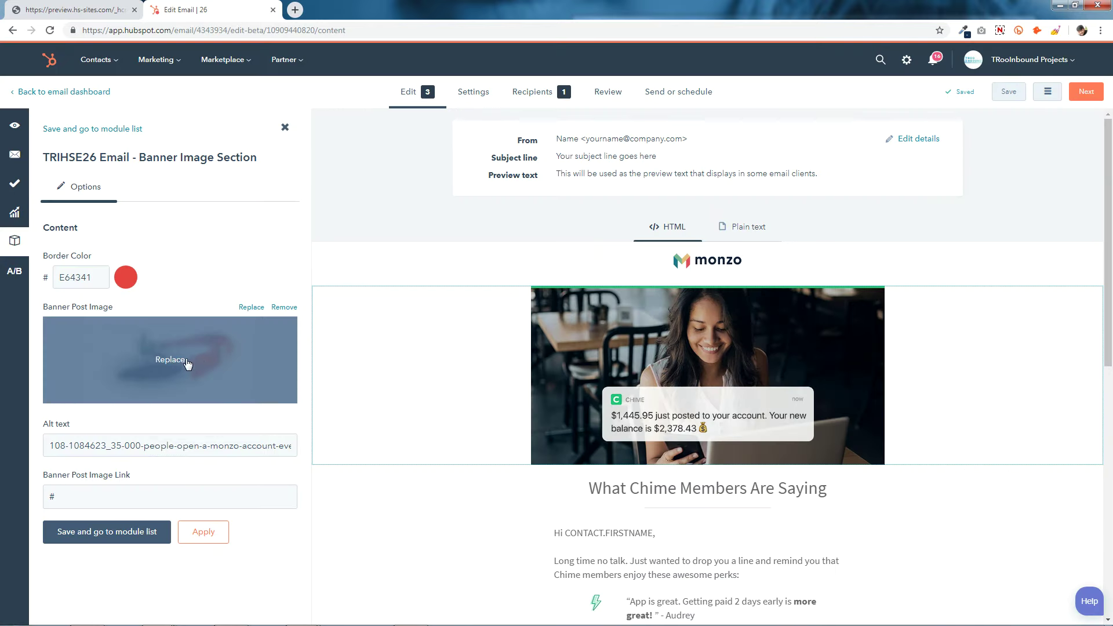
left_click(69, 495)
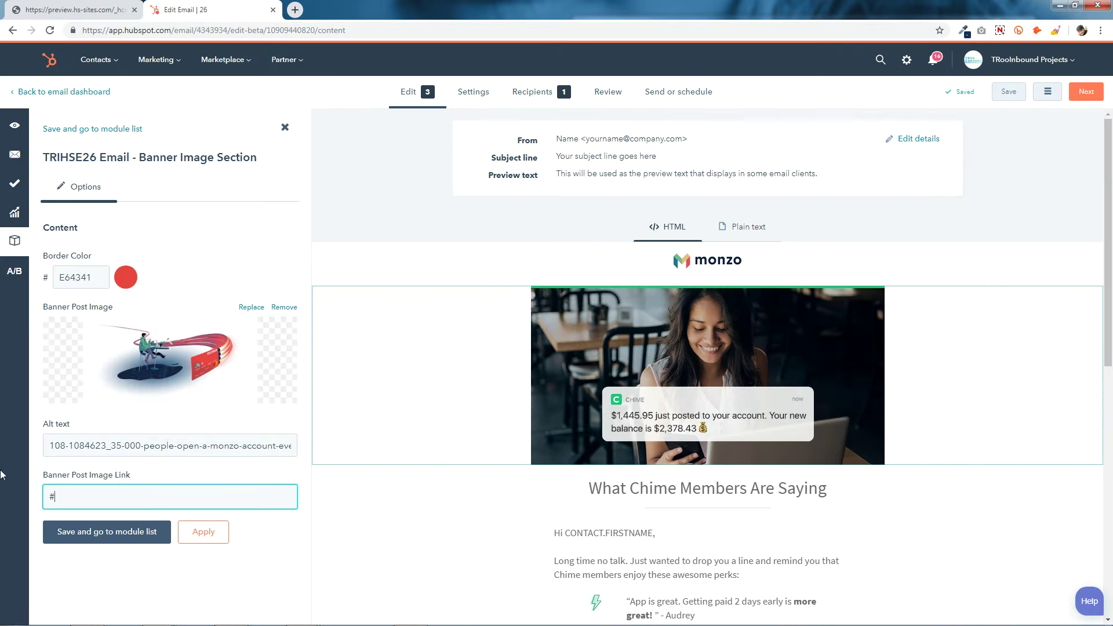
left_click(201, 532)
left_click(113, 530)
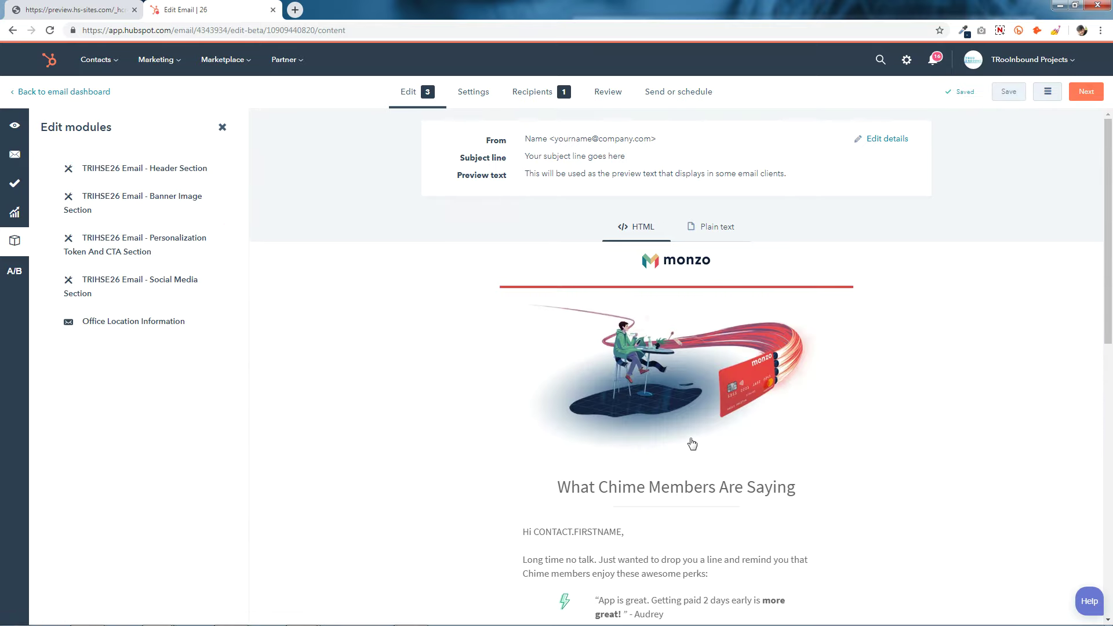
Step: Open the Personalization Token And CTA Section module for editing
scroll(692, 444, "down", 3)
left_click(689, 410)
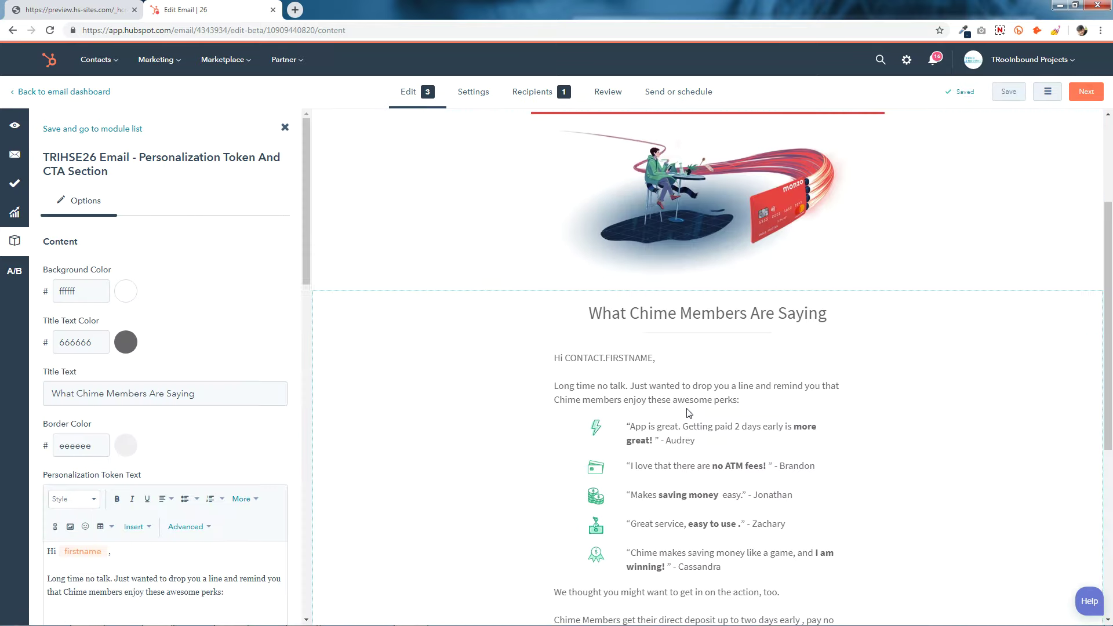
scroll(688, 412, "down", 2)
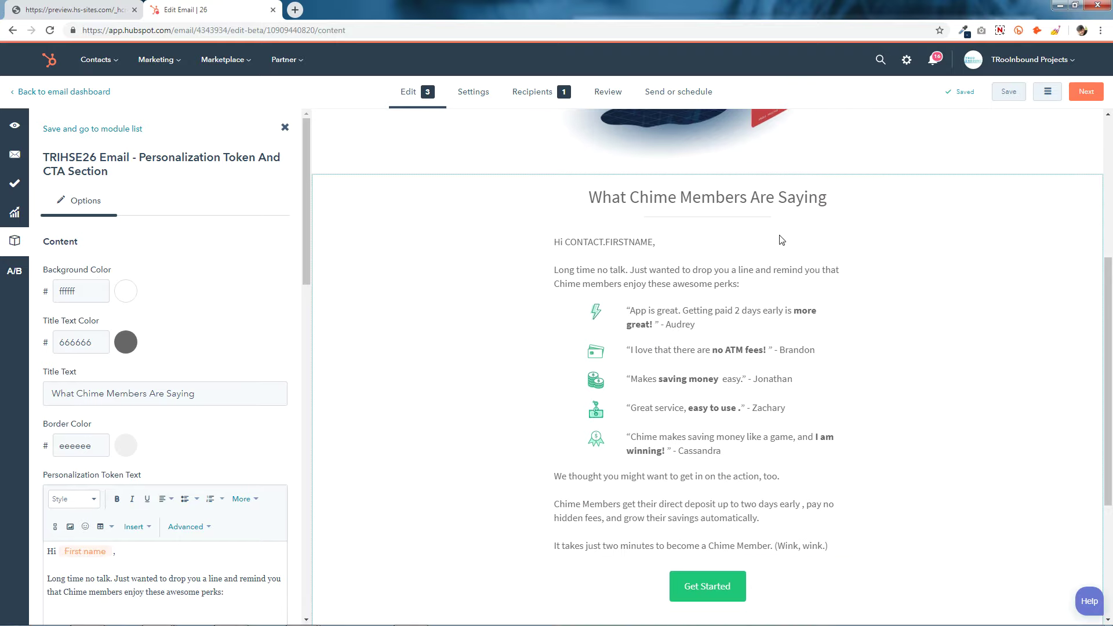
Step: Examine the section's background color, title text color and title text settings
left_click(125, 293)
left_click(111, 314)
left_click(123, 344)
left_click(126, 345)
triple_click(221, 393)
left_click(220, 394)
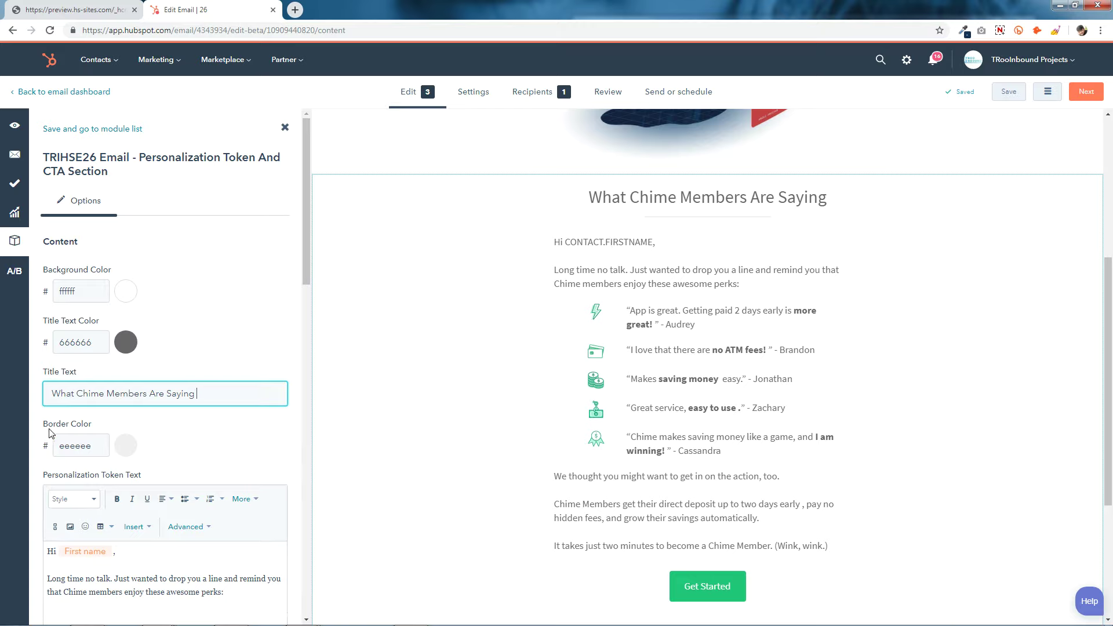
Step: Set the section's border color to E0E6EC, copied from the E - 26.txt notes
double_click(107, 445)
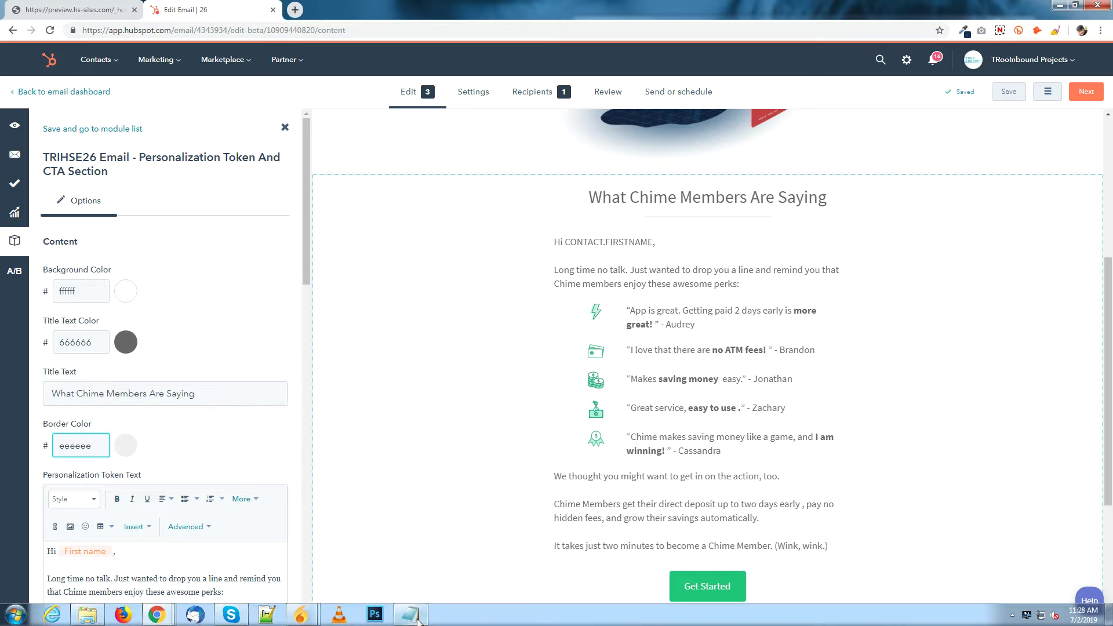
left_click(410, 614)
left_click_drag(699, 77, 744, 77)
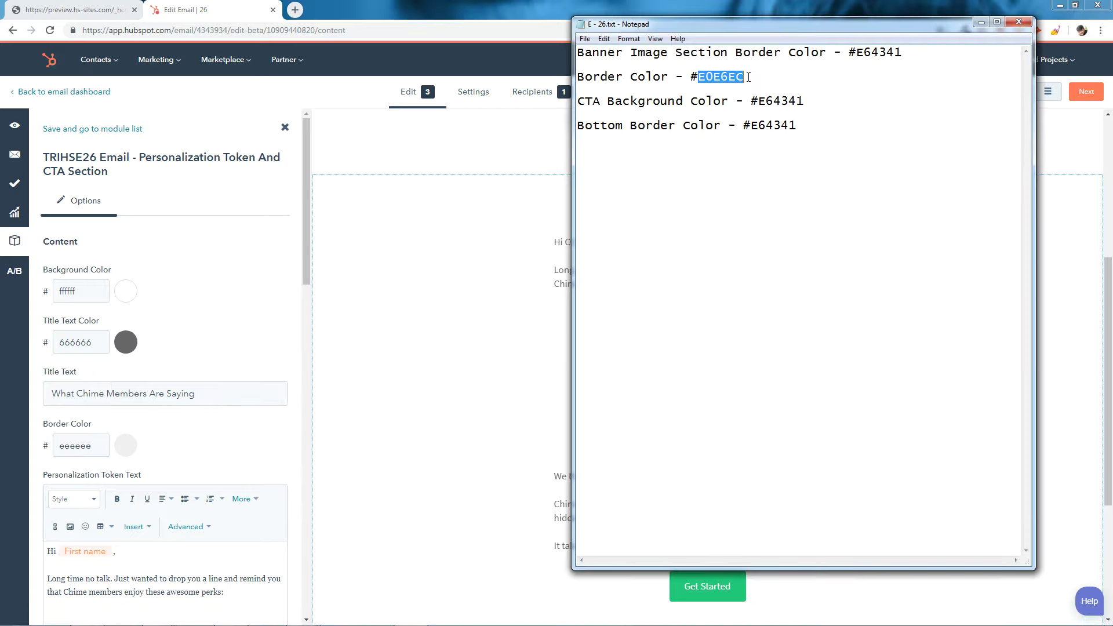
right_click(737, 74)
left_click(754, 112)
double_click(90, 447)
right_click(91, 448)
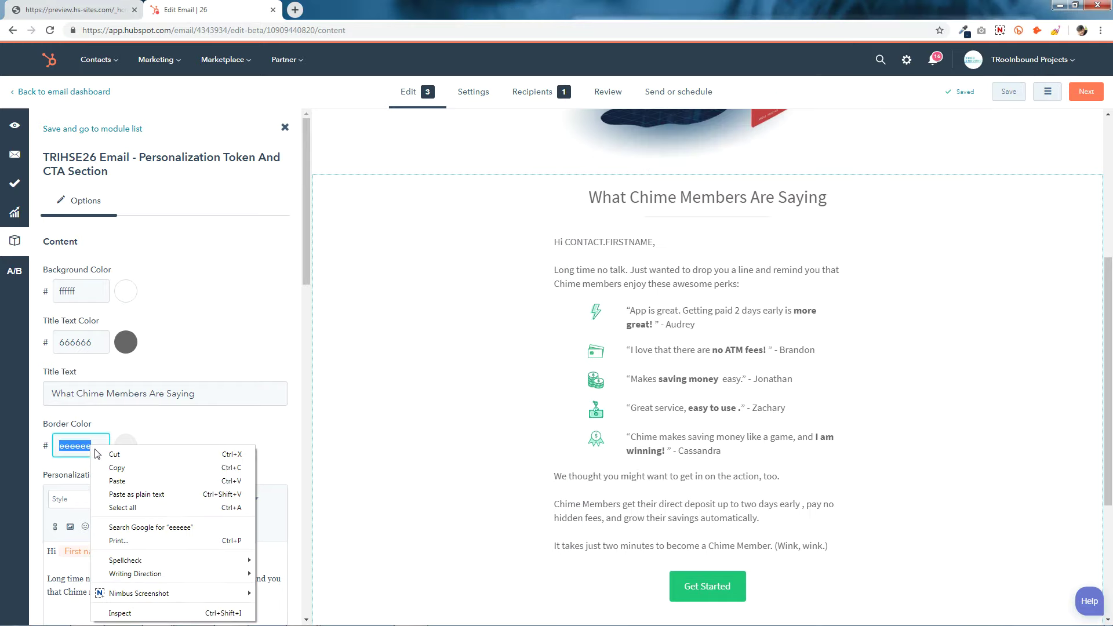
left_click(115, 477)
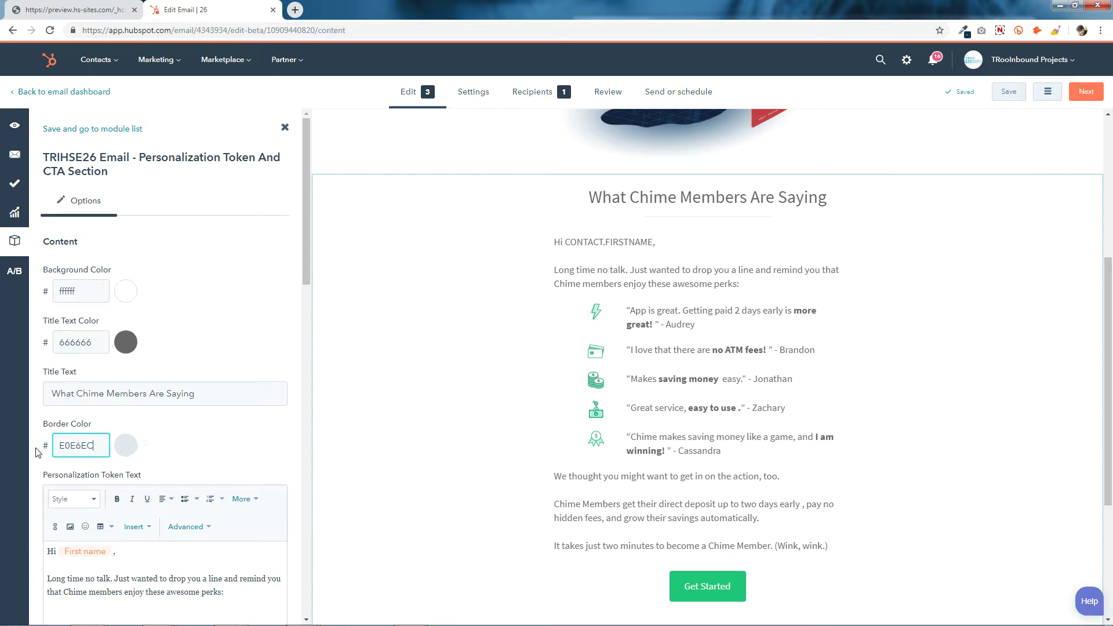
scroll(130, 422, "down", 5)
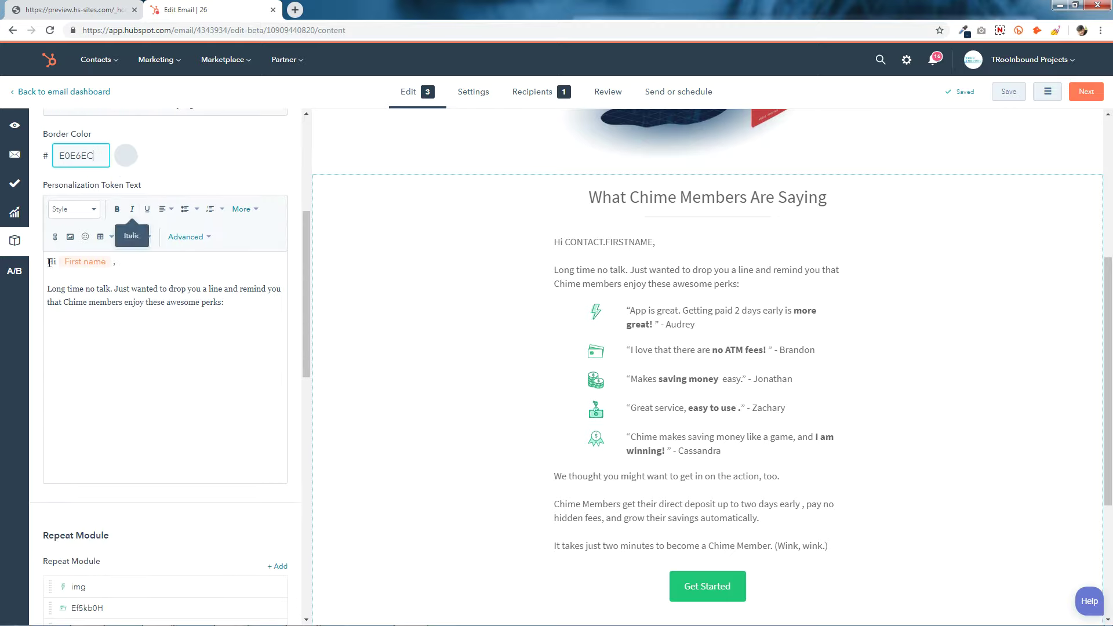
left_click_drag(49, 262, 225, 302)
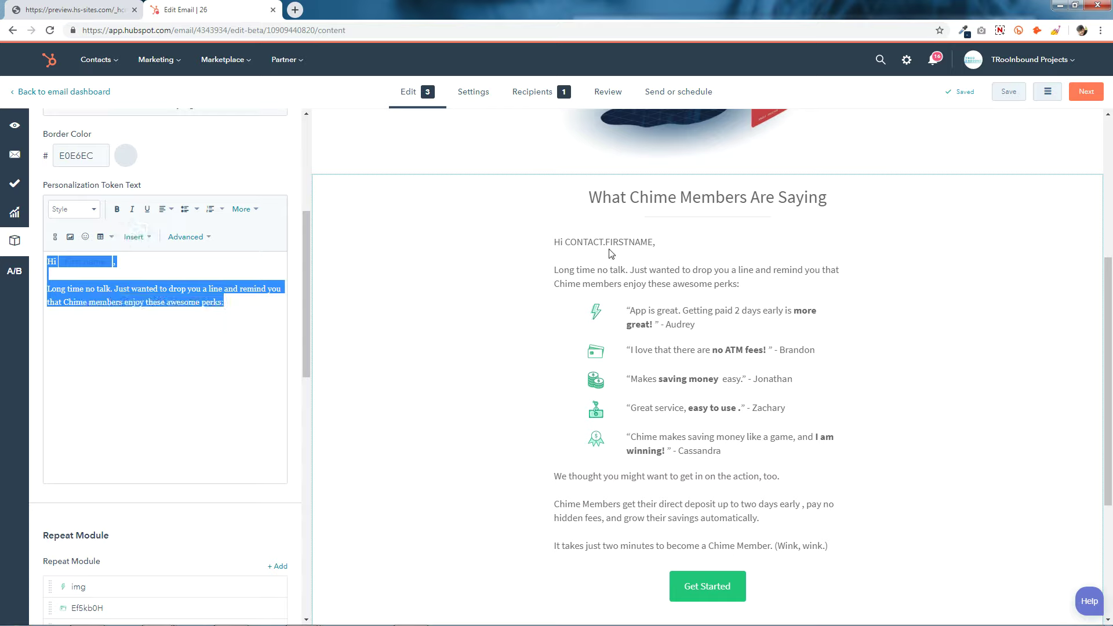
left_click(123, 372)
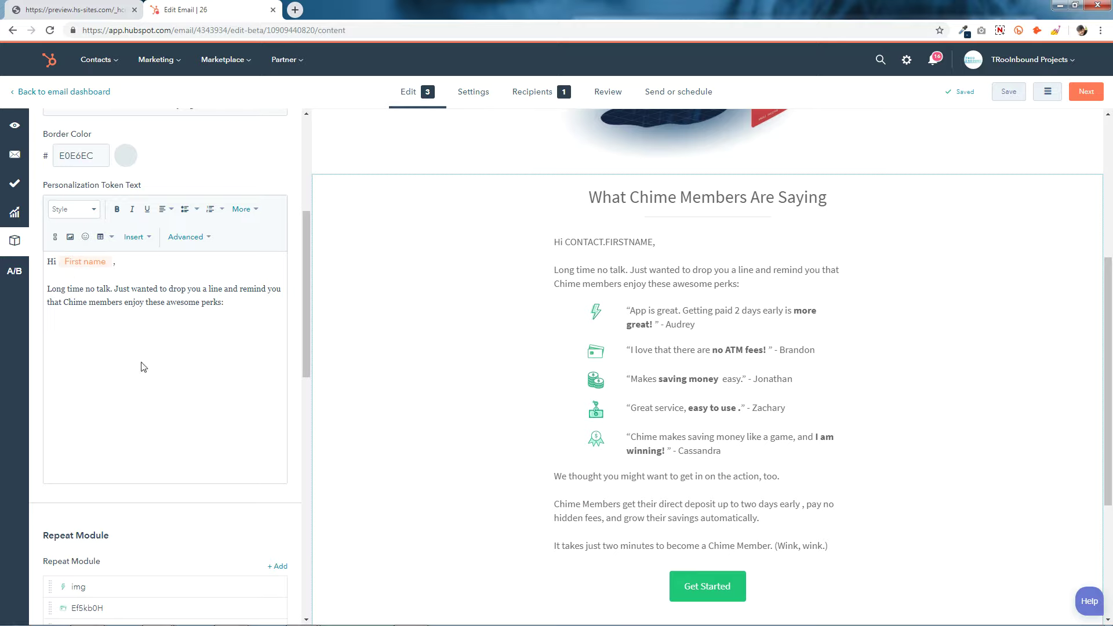
Step: Add two default img items to the Repeat Module list and save the section
scroll(143, 367, "down", 5)
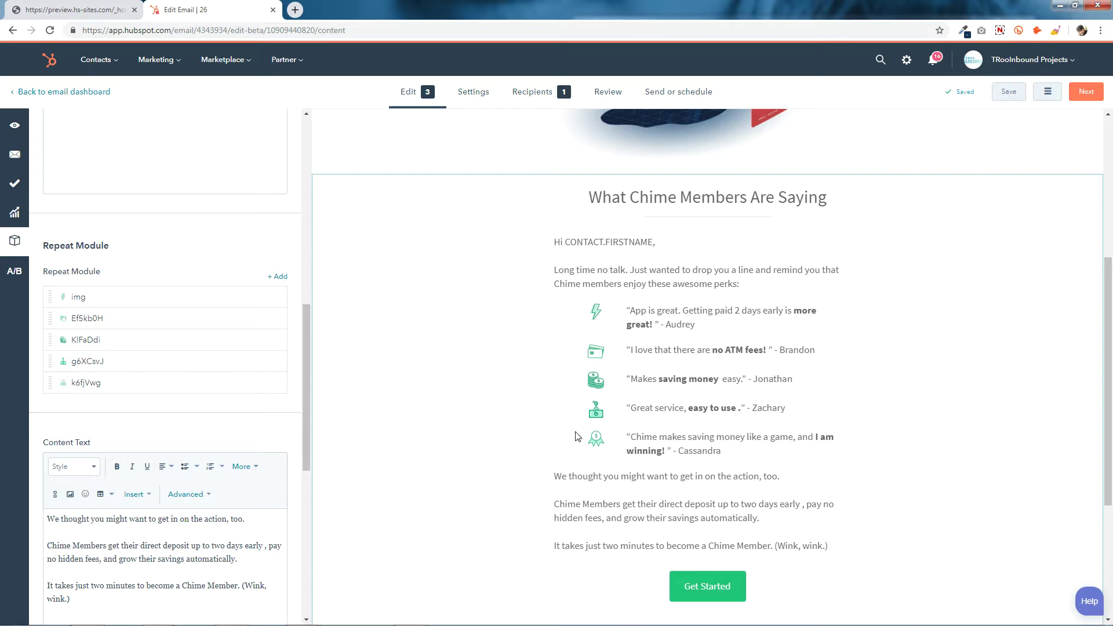
left_click(277, 295)
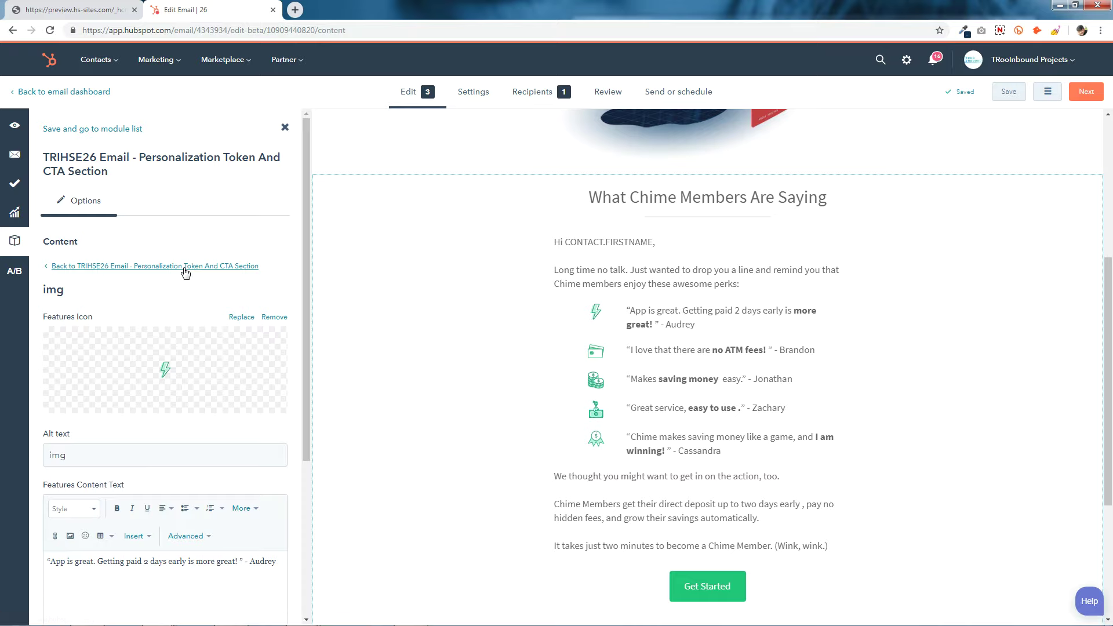
left_click(41, 270)
scroll(232, 296, "down", 10)
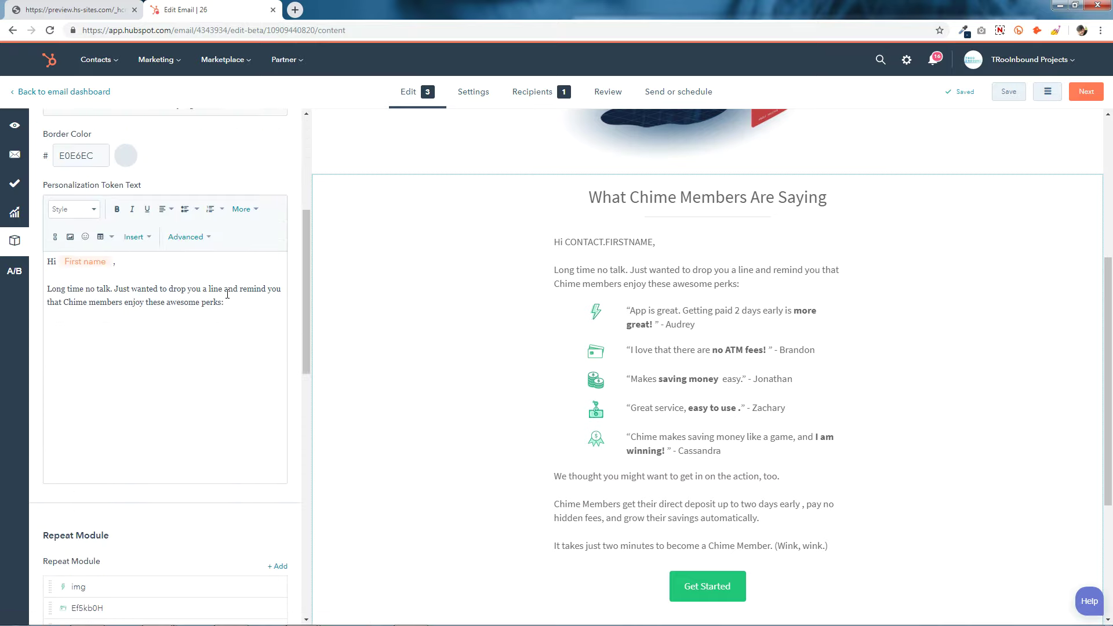
scroll(260, 261, "up", 1)
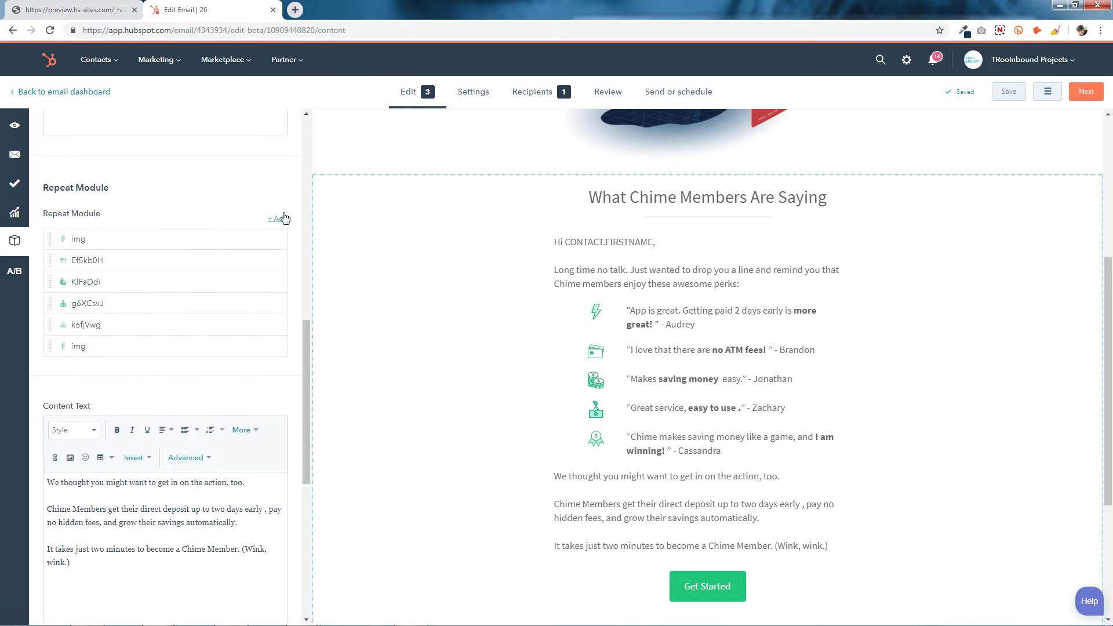
left_click(100, 232)
left_click(79, 265)
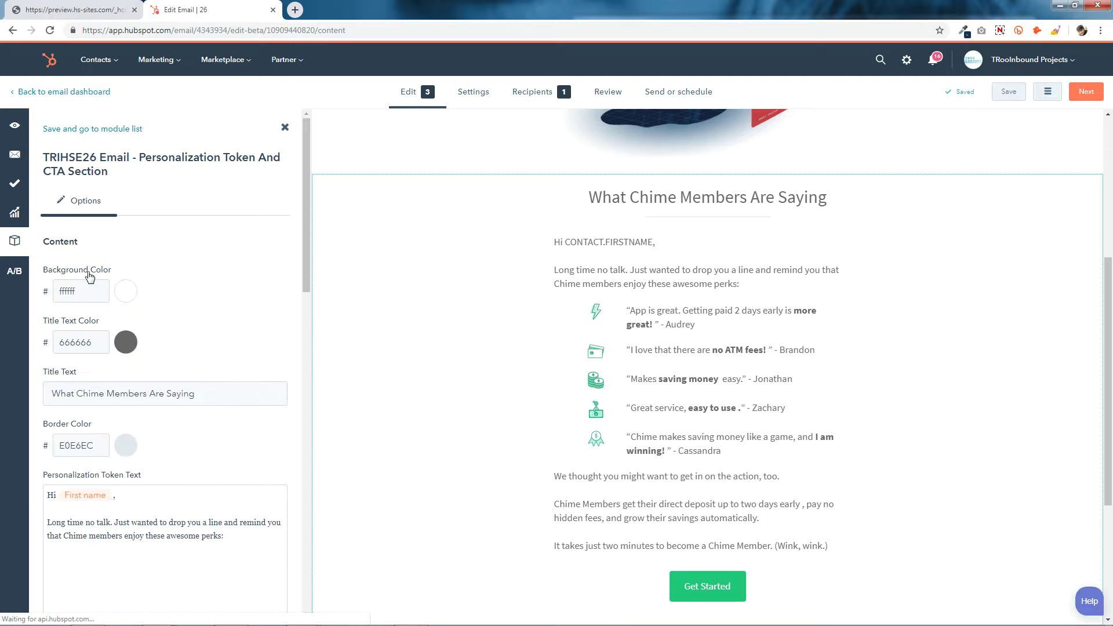
scroll(145, 336, "down", 12)
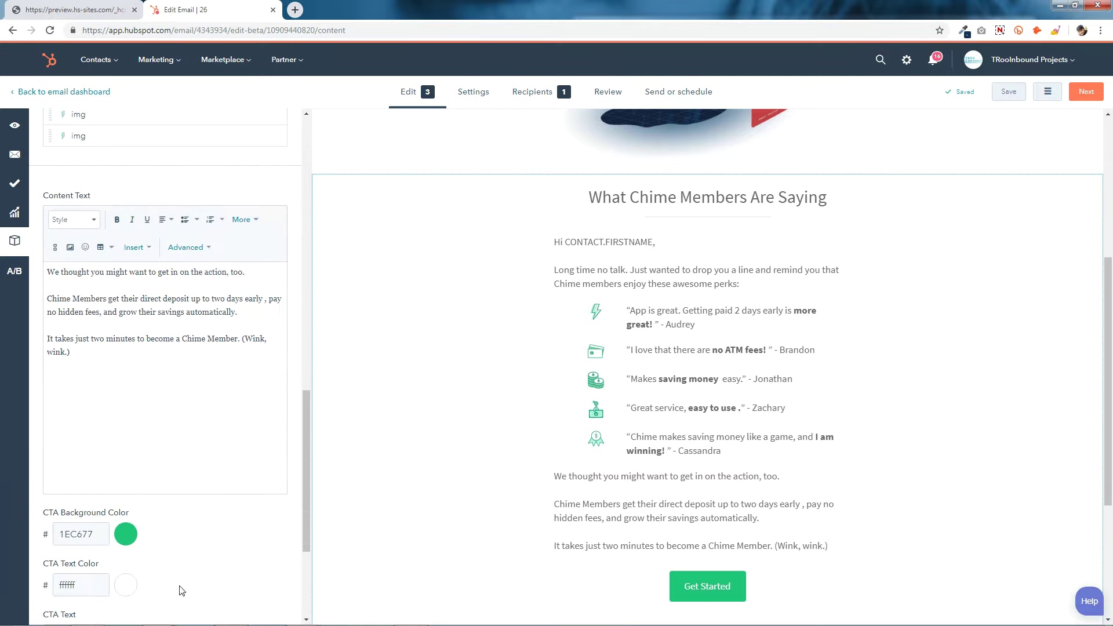
scroll(182, 590, "down", 3)
left_click(149, 575)
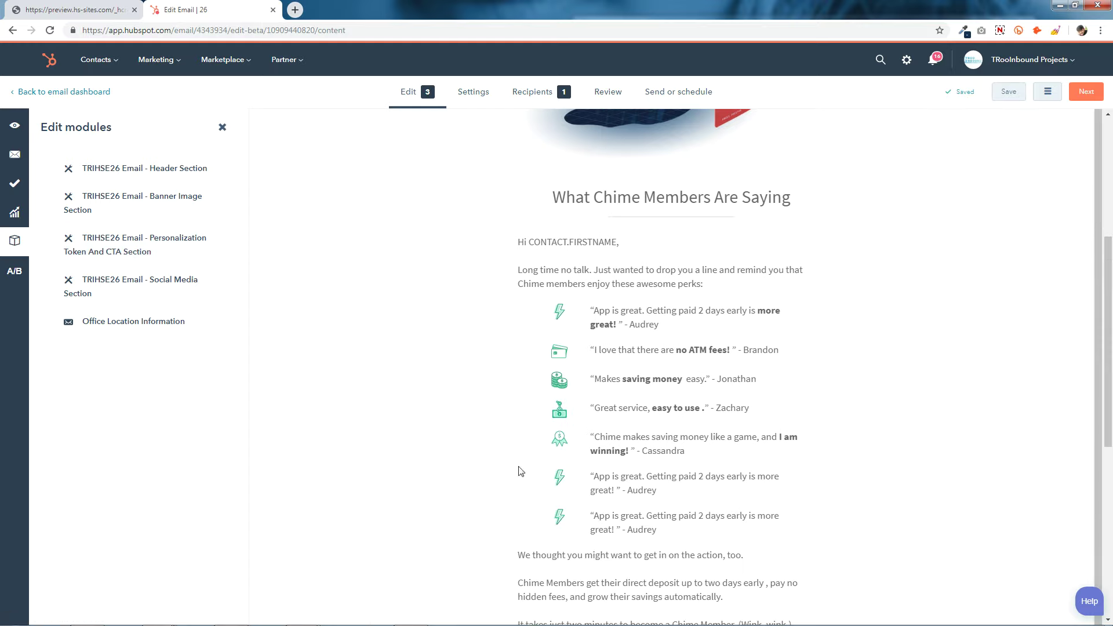
Step: Reopen the Personalization Token And CTA Section and delete the last img item from its Repeat Module list
left_click(723, 410)
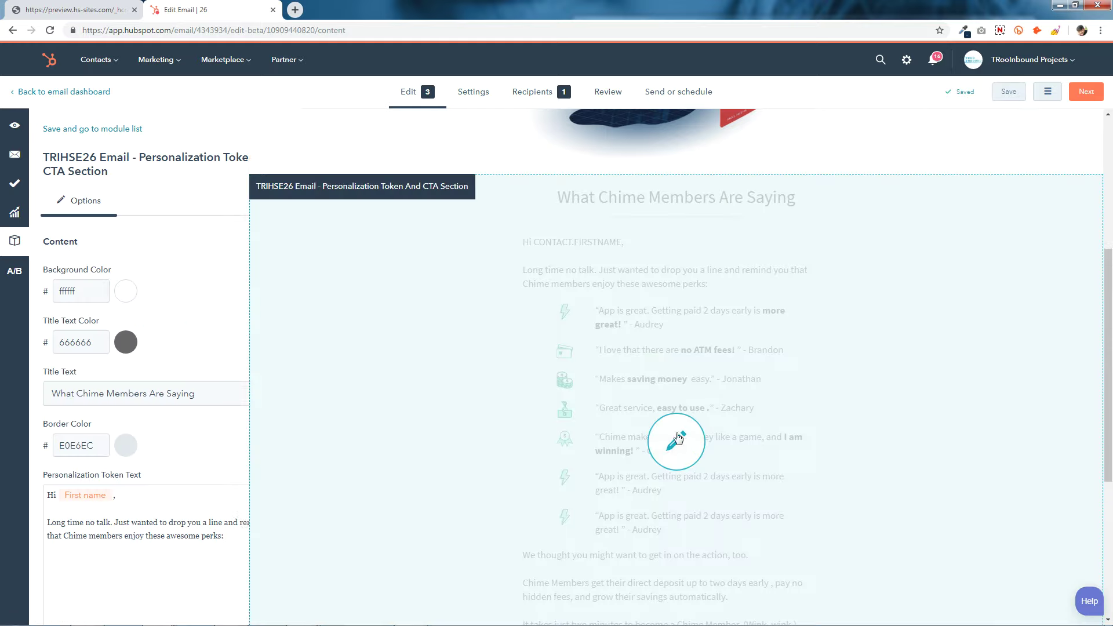
scroll(181, 394, "down", 1)
scroll(181, 394, "down", 10)
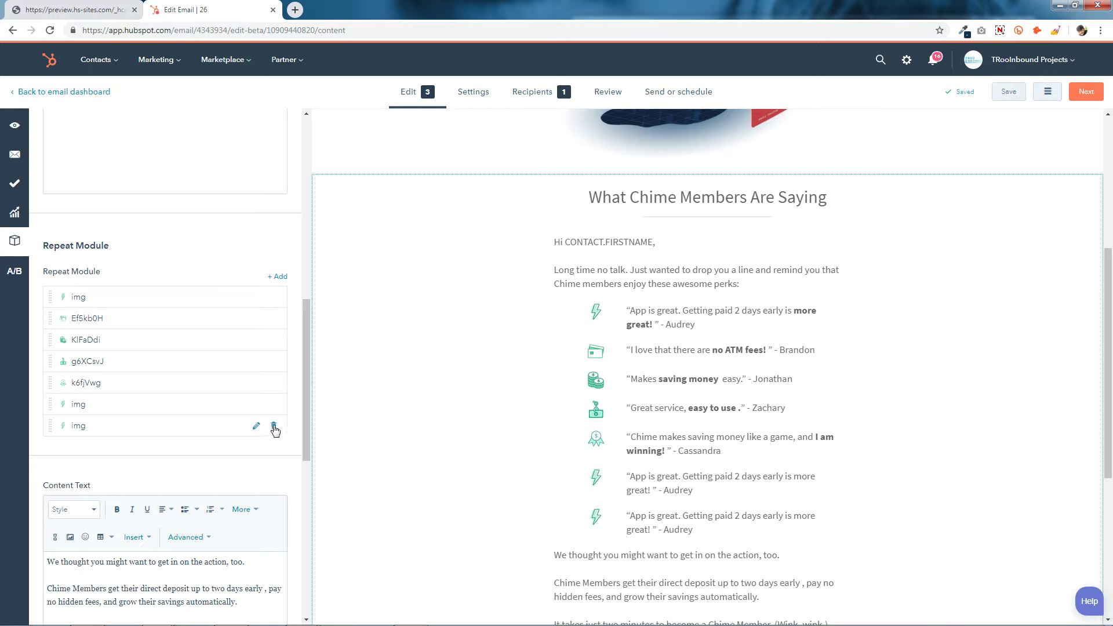
left_click(274, 427)
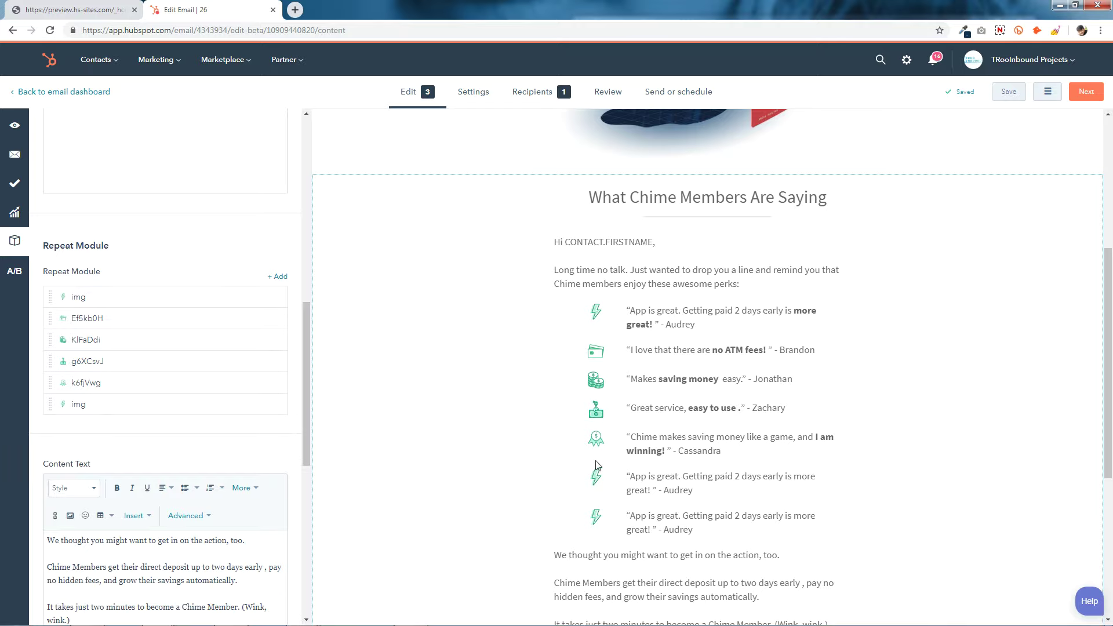
Step: Delete the remaining extra img item at the end of the Repeat Module list and save the section
mouse_move(278, 406)
left_click(273, 406)
scroll(275, 410, "down", 8)
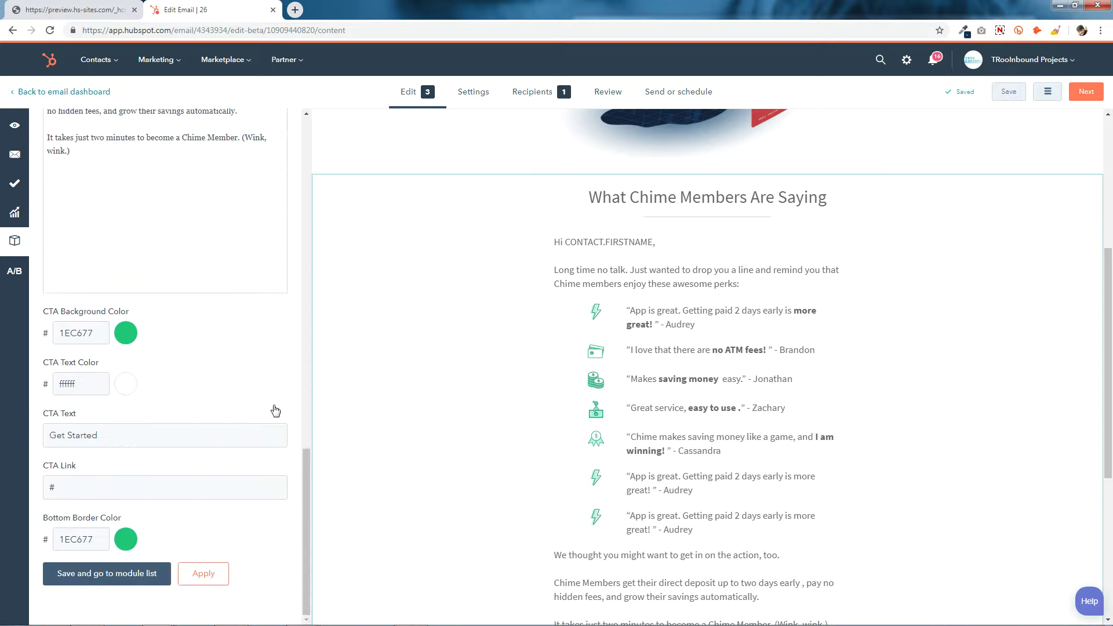
left_click(127, 577)
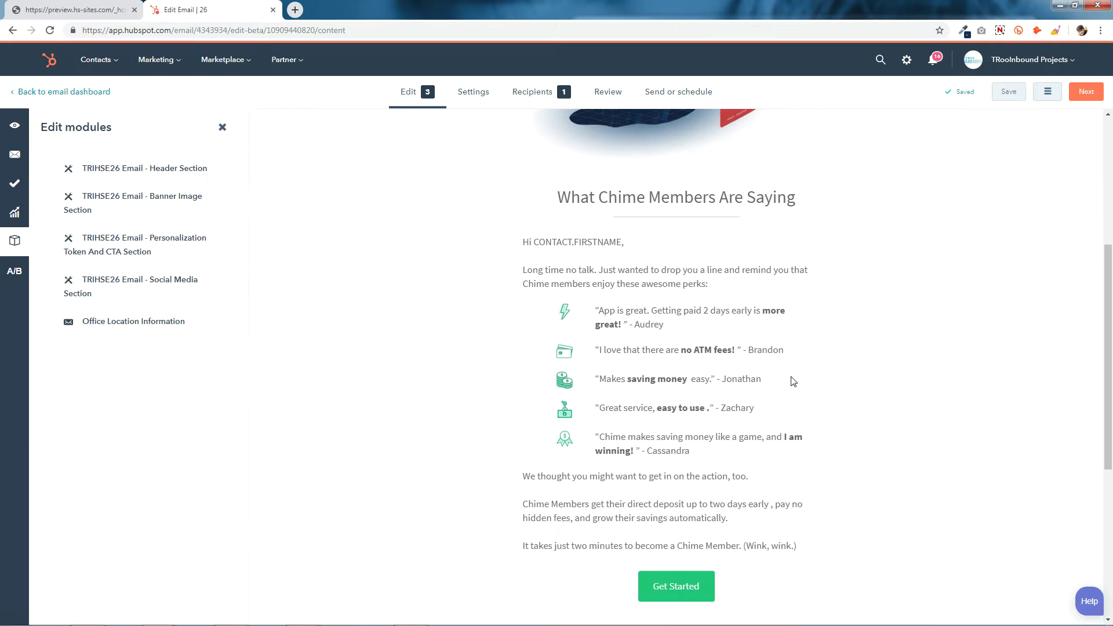
Step: Replace the features icon of the first Repeat Module item, img, with the red lightning bolt image and save the section
left_click(678, 400)
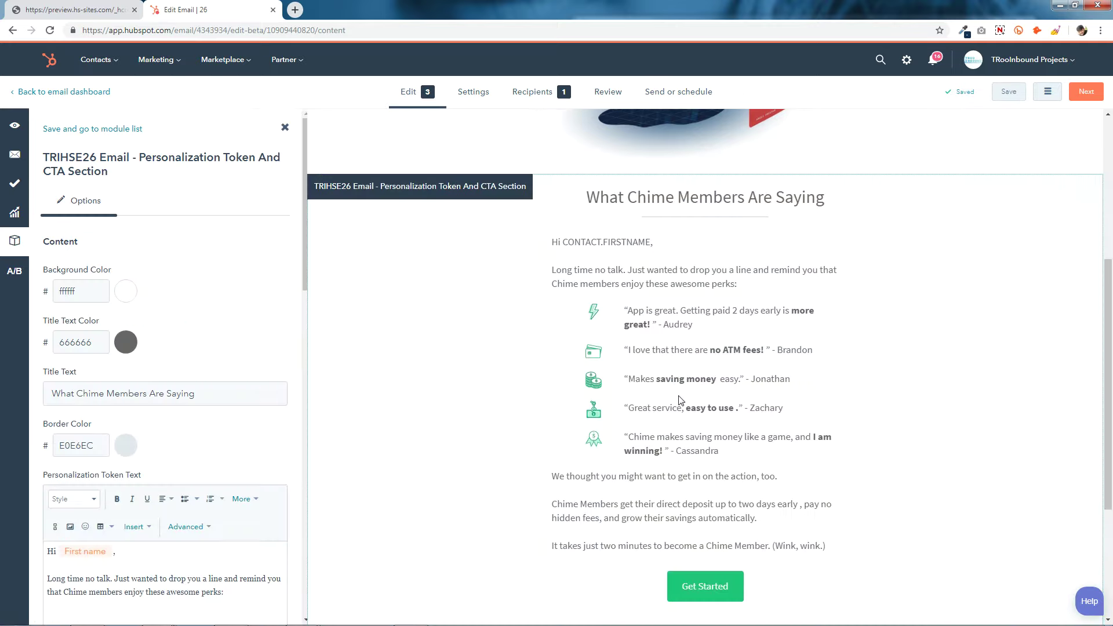
scroll(136, 394, "down", 10)
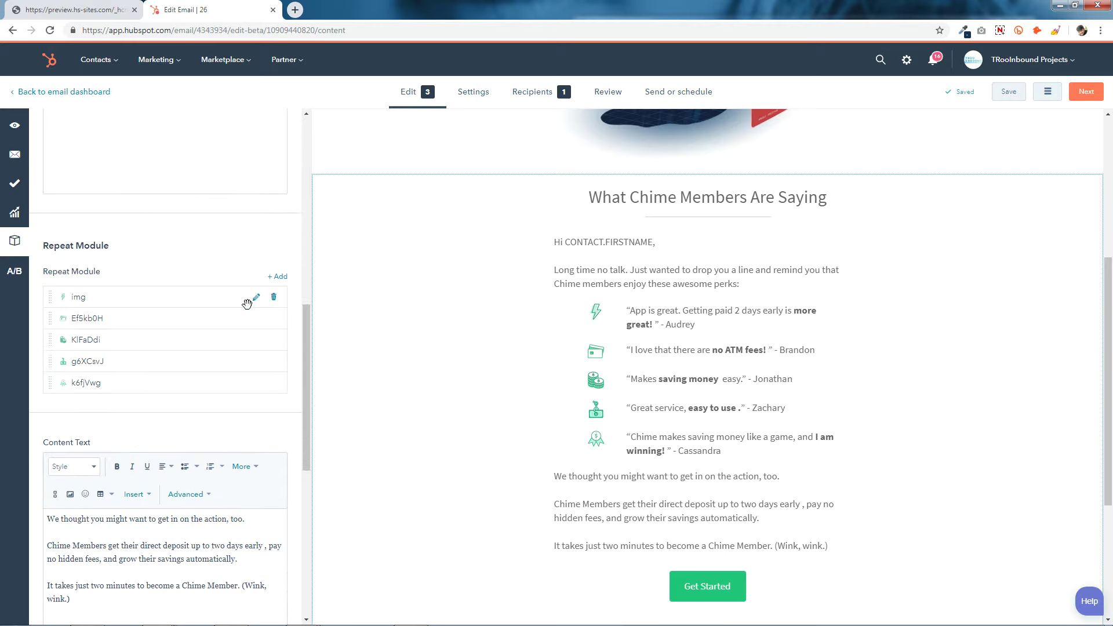
left_click(256, 299)
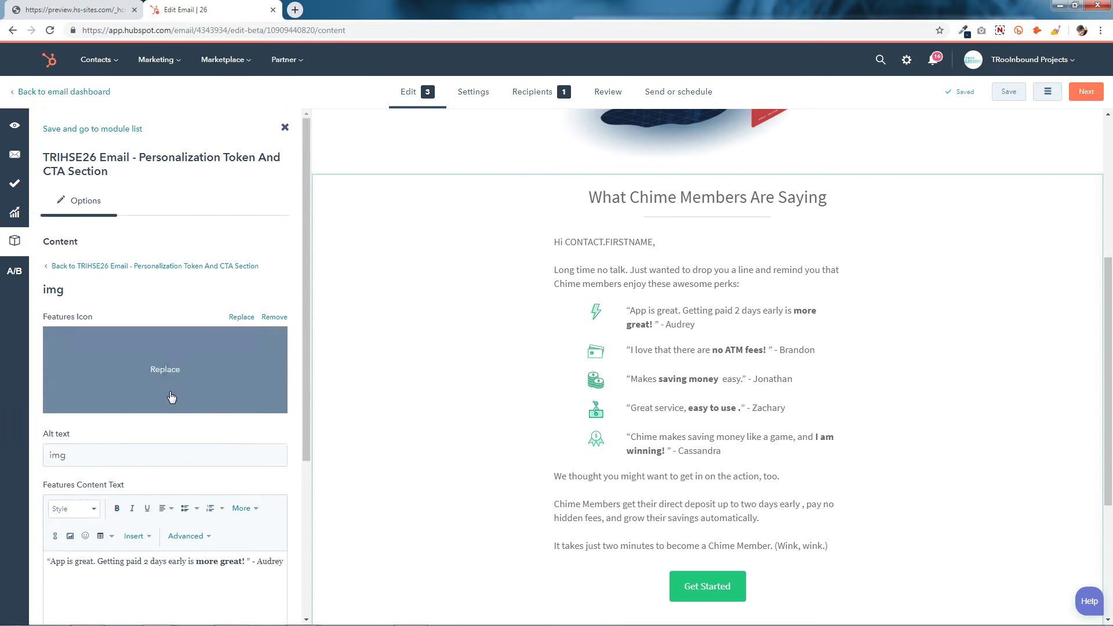
left_click(163, 371)
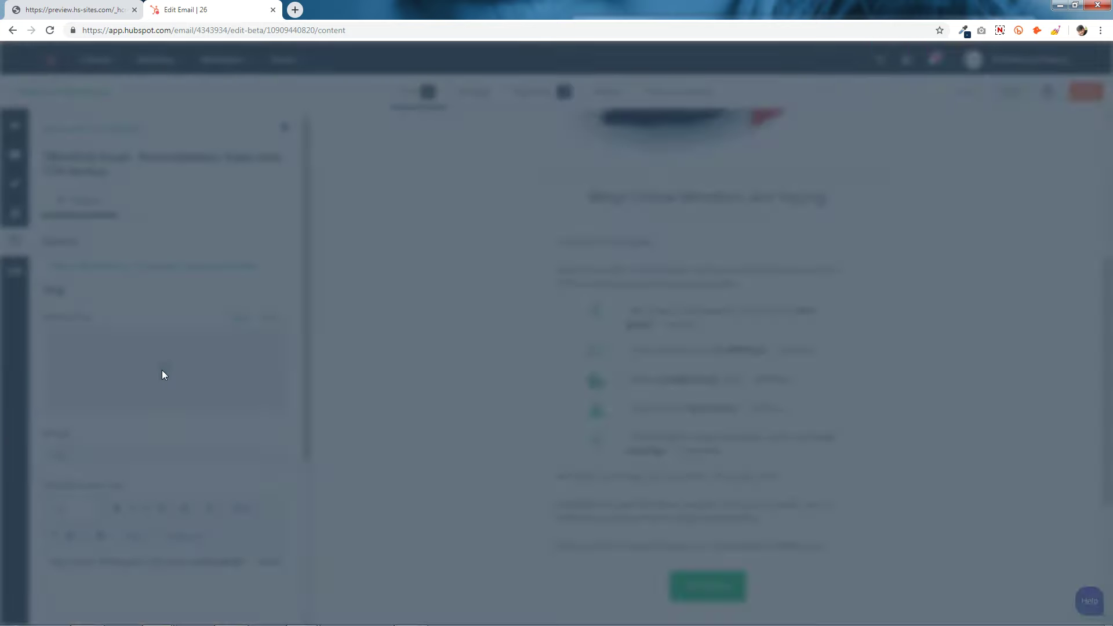
left_click(896, 336)
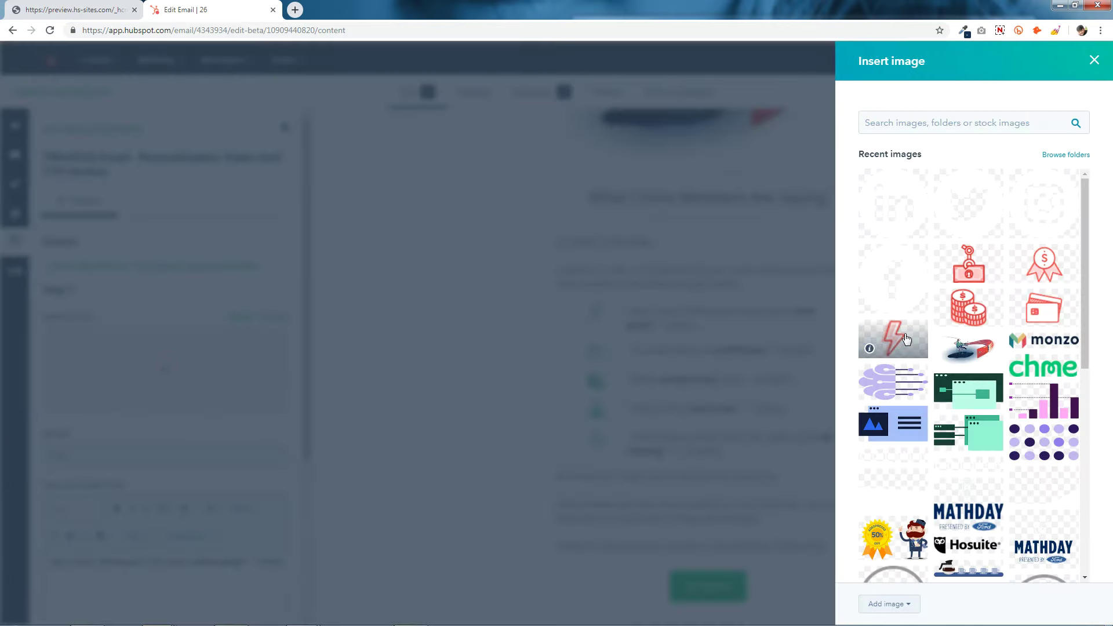
scroll(184, 384, "down", 4)
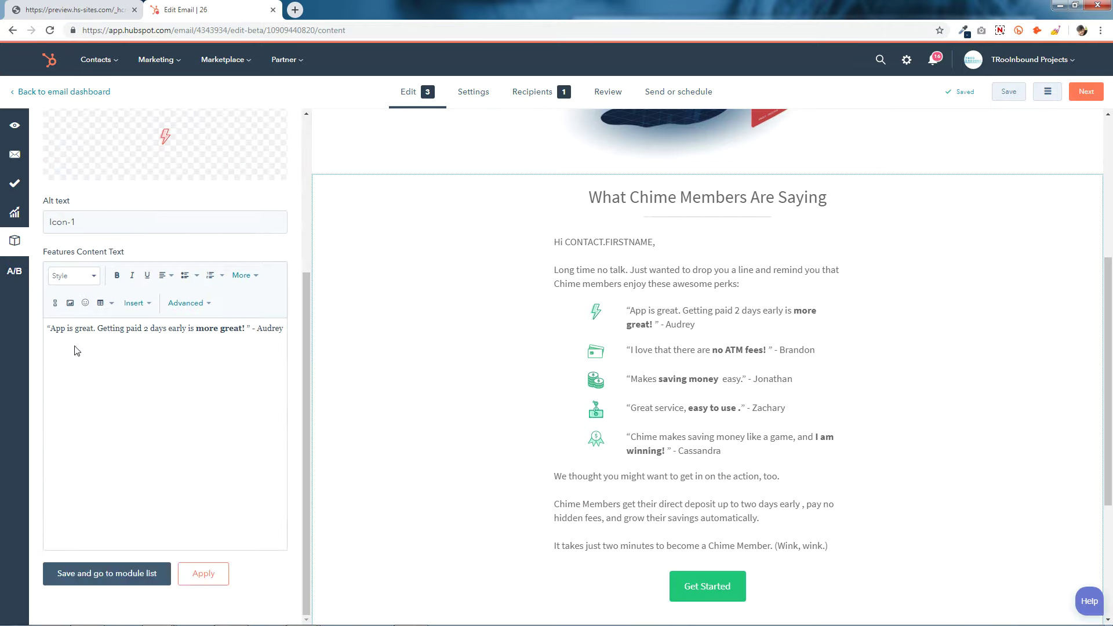
left_click_drag(46, 333, 301, 340)
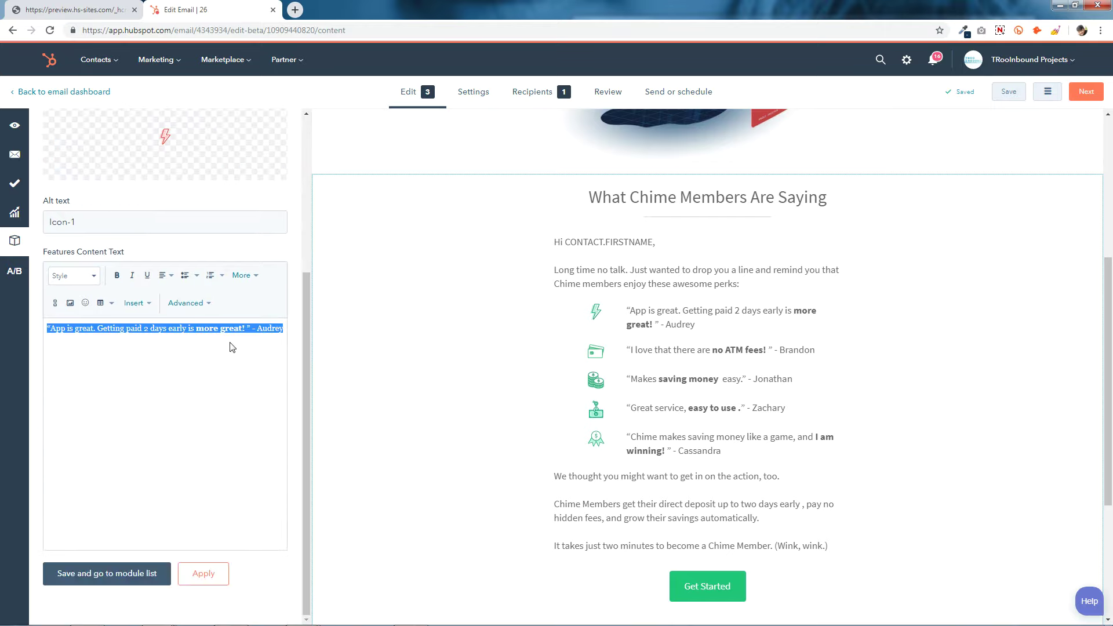
left_click(236, 368)
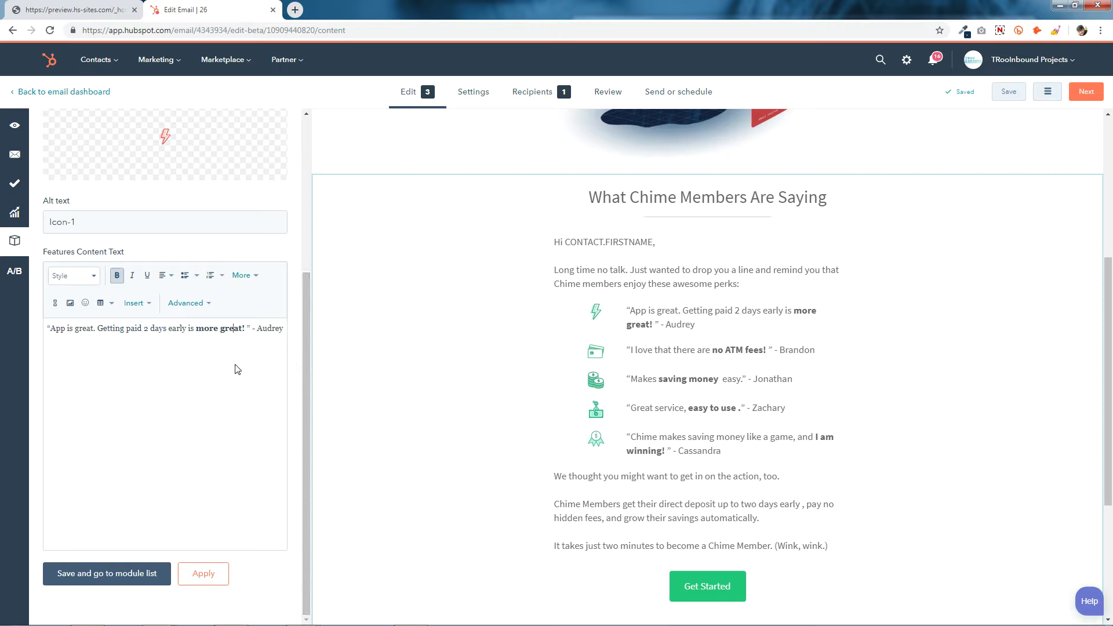
left_click(141, 574)
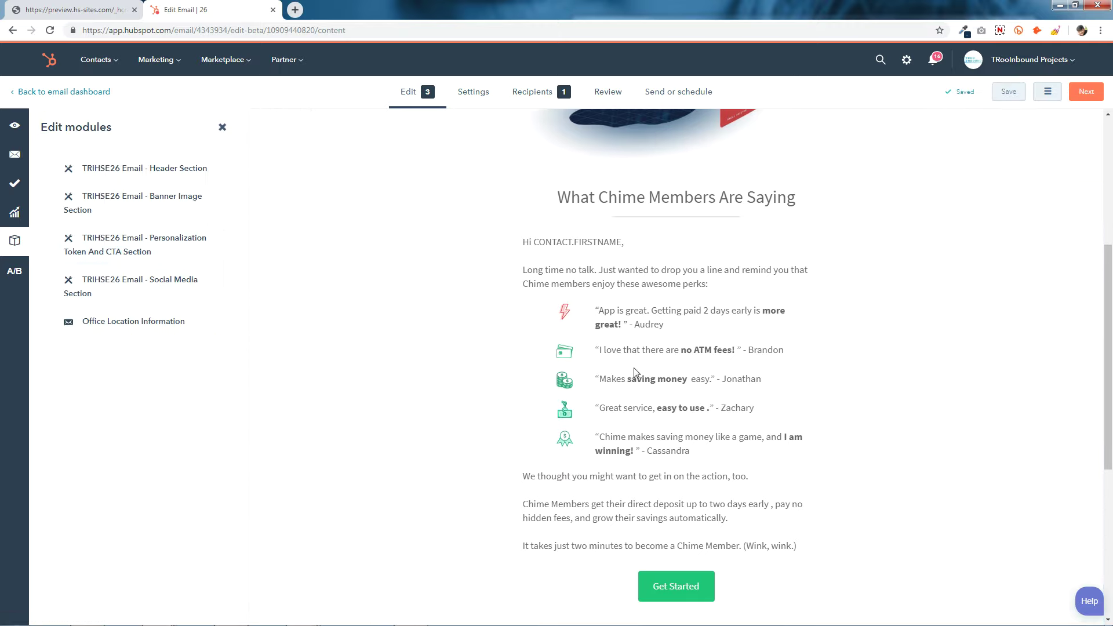
Step: Replace the features icon of the second Repeat Module item, Ef5kb0H, with the red cards image and save the section
mouse_move(634, 361)
left_click(680, 389)
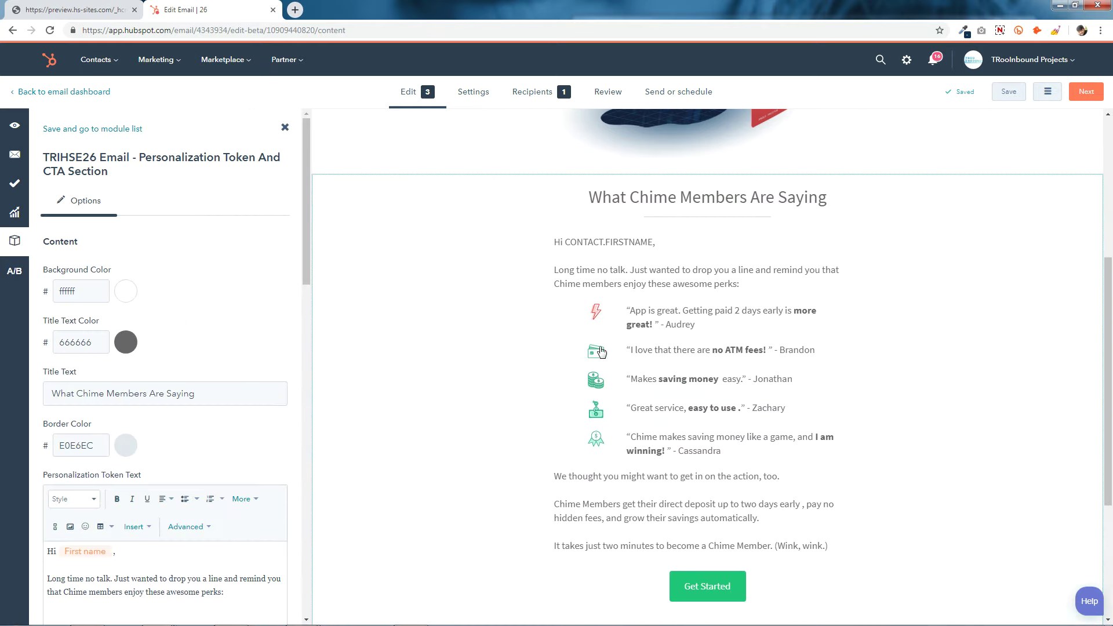
scroll(134, 455, "down", 9)
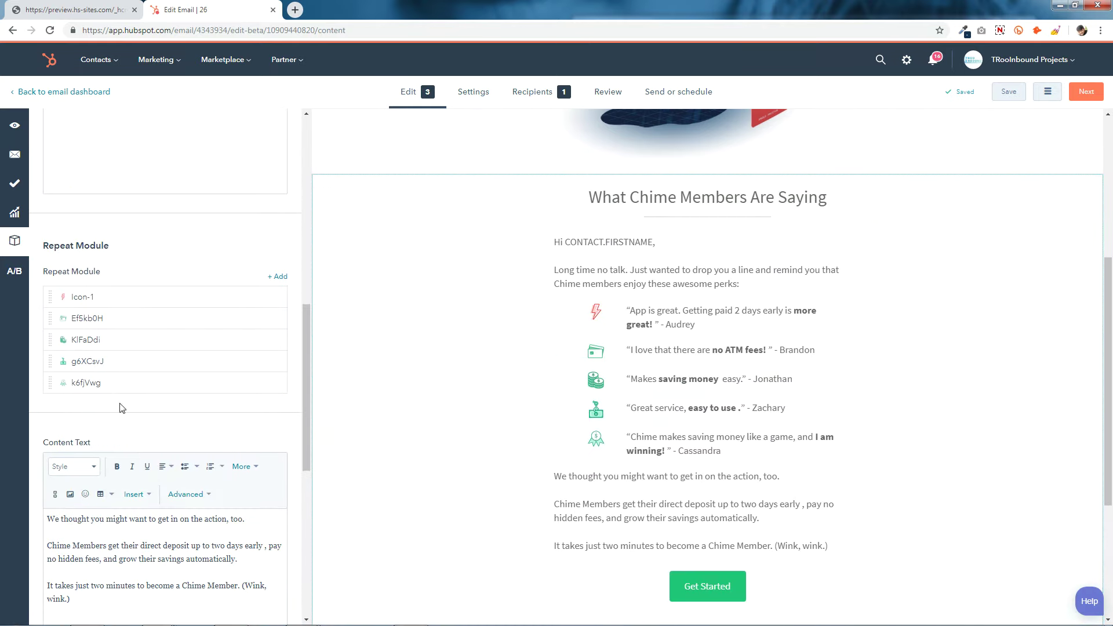
left_click(256, 321)
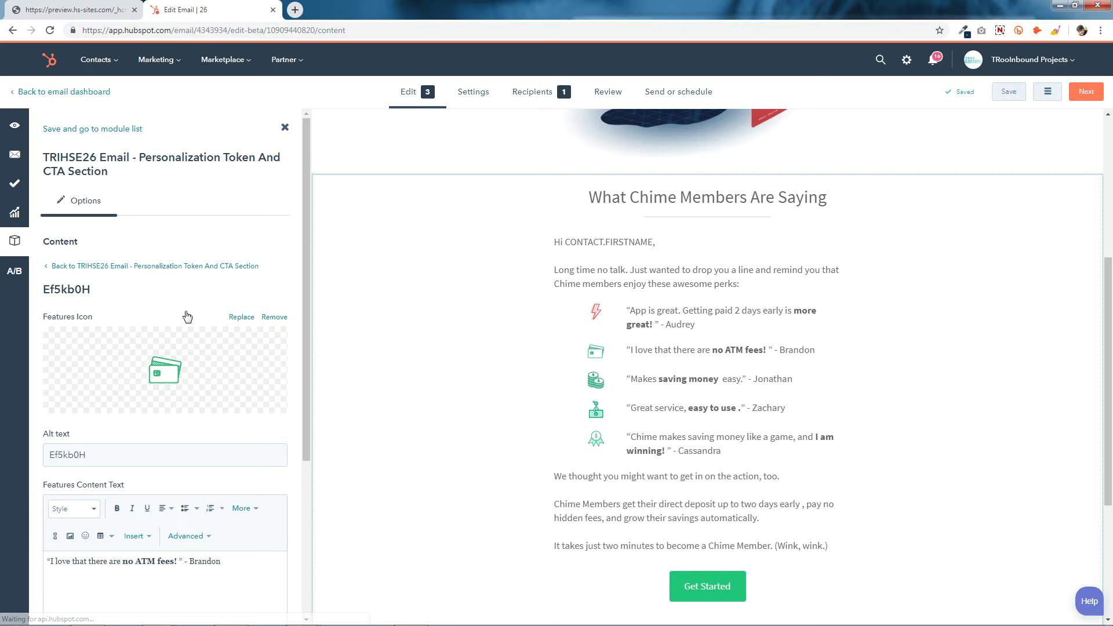
left_click(157, 378)
left_click(1053, 311)
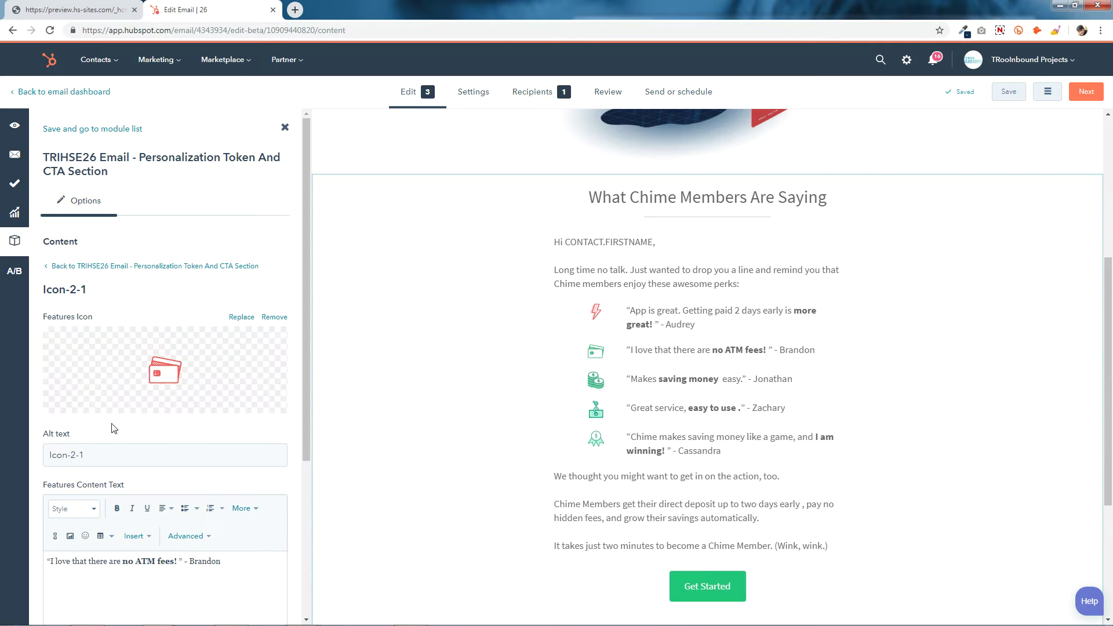
scroll(104, 432, "down", 4)
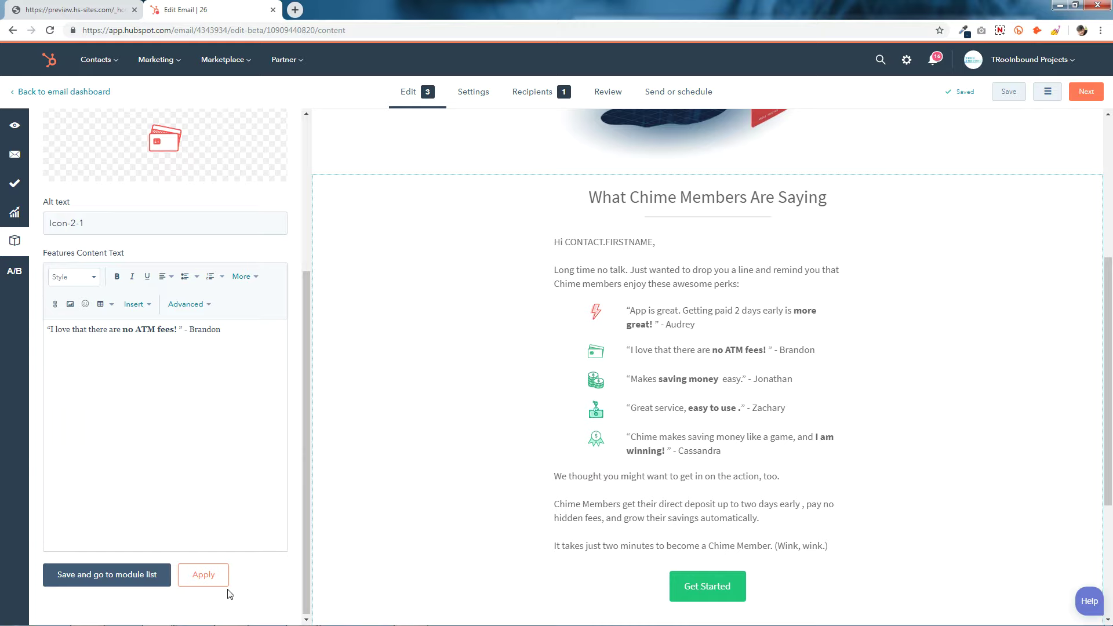
left_click(124, 580)
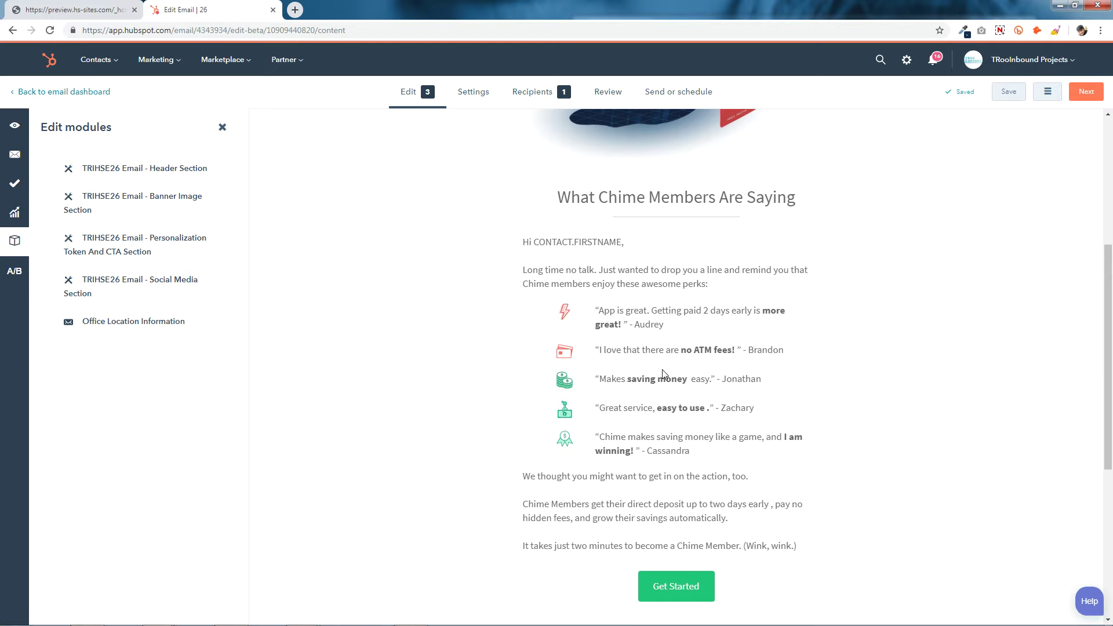
Step: Replace the features icon of the third Repeat Module item, KlFaDdi, with the red coin stacks image and save the section
left_click(675, 378)
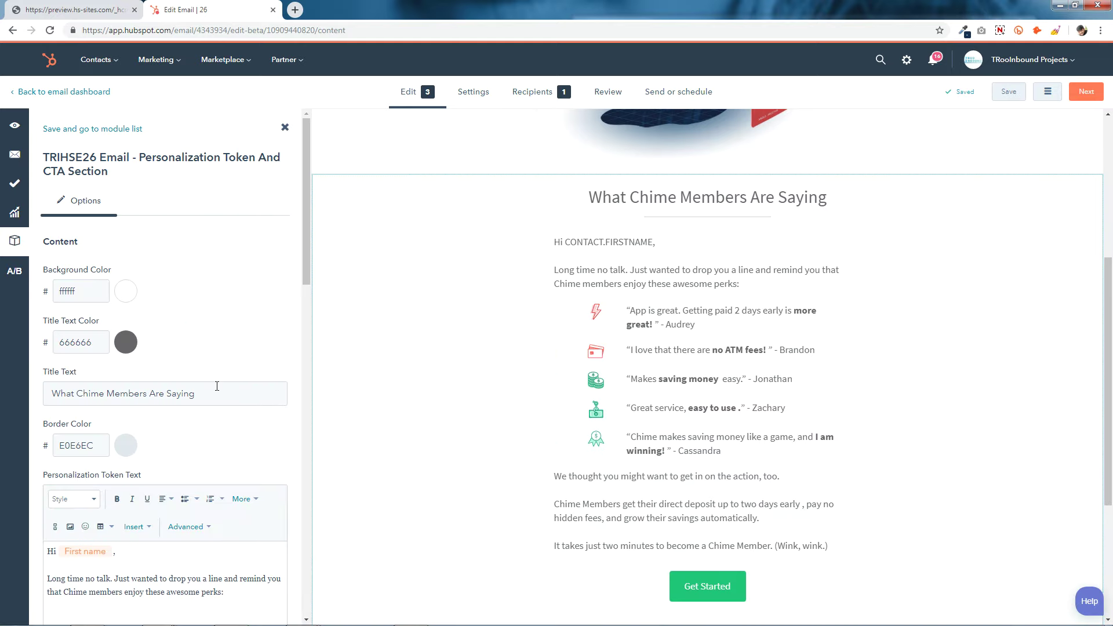
scroll(217, 386, "down", 10)
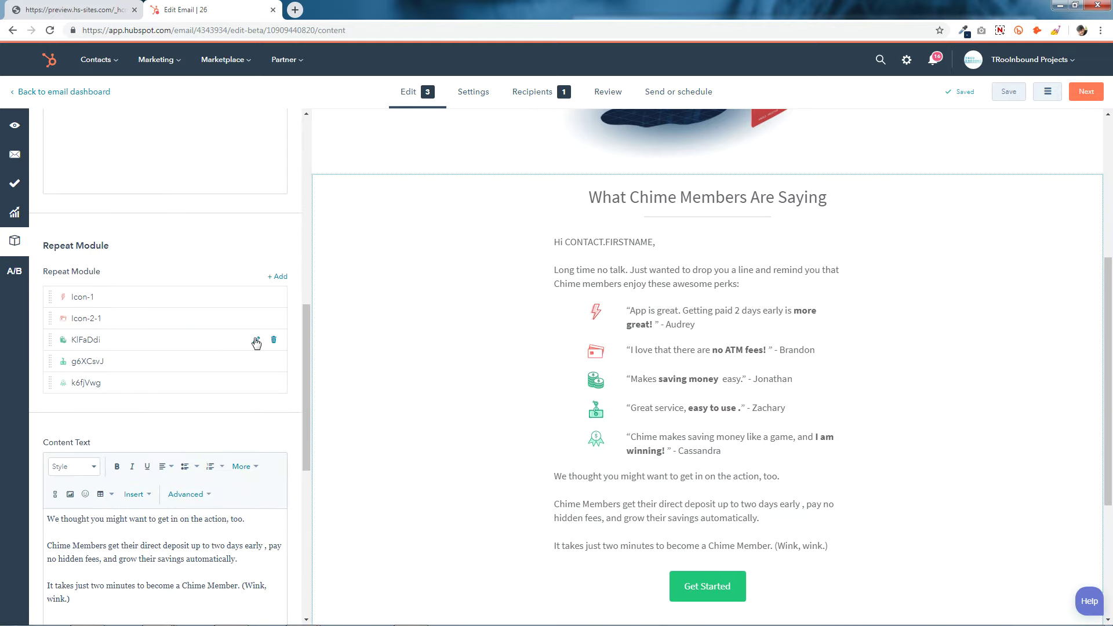
left_click(256, 341)
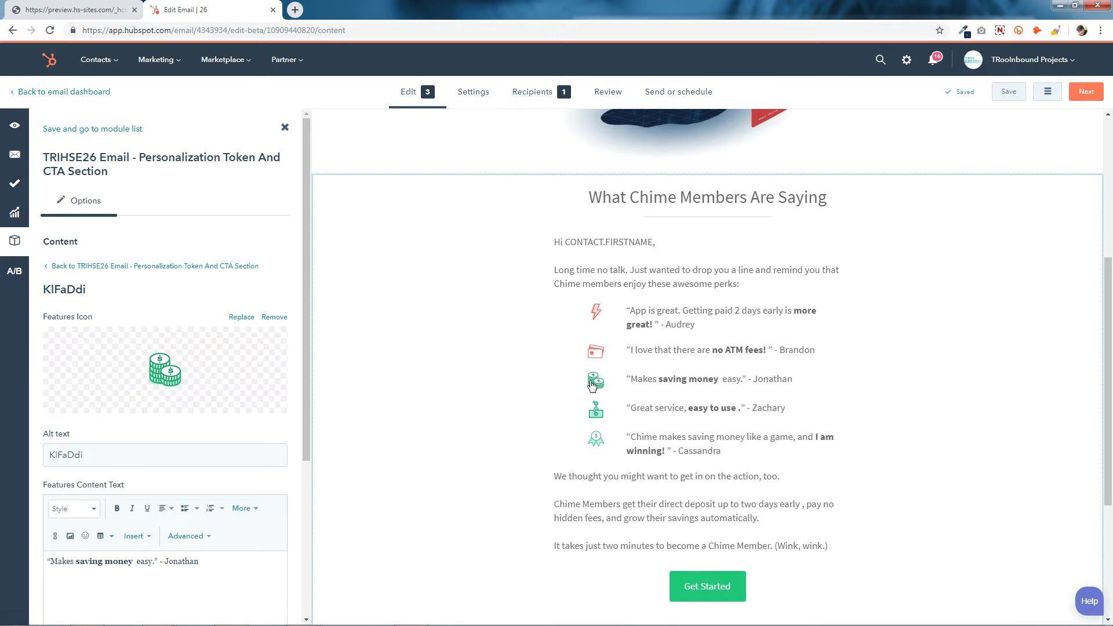
left_click(145, 367)
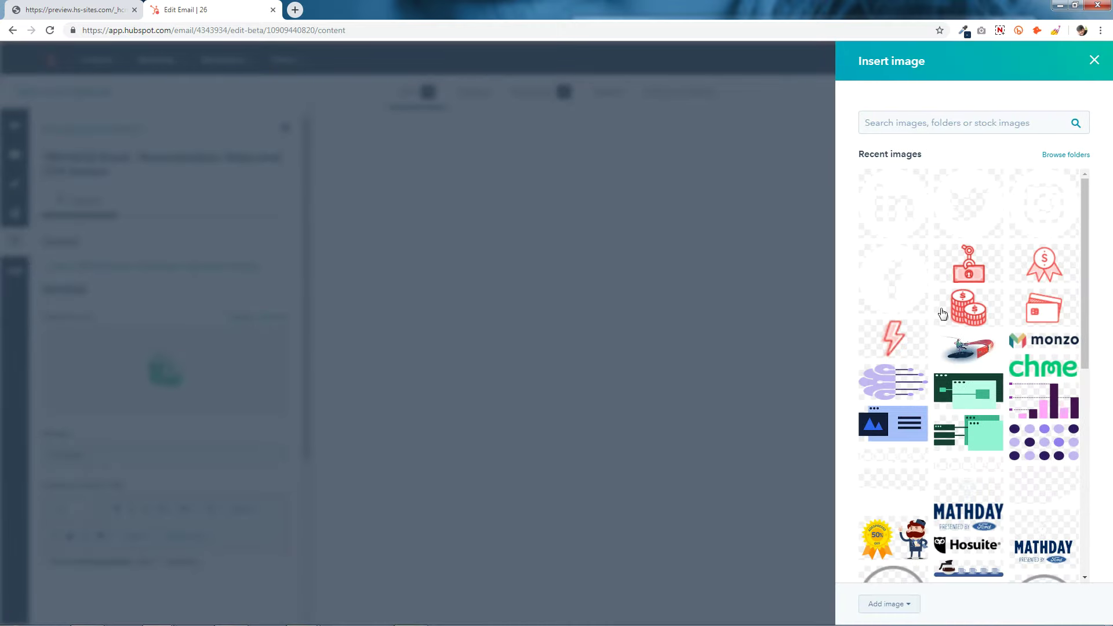
left_click(968, 312)
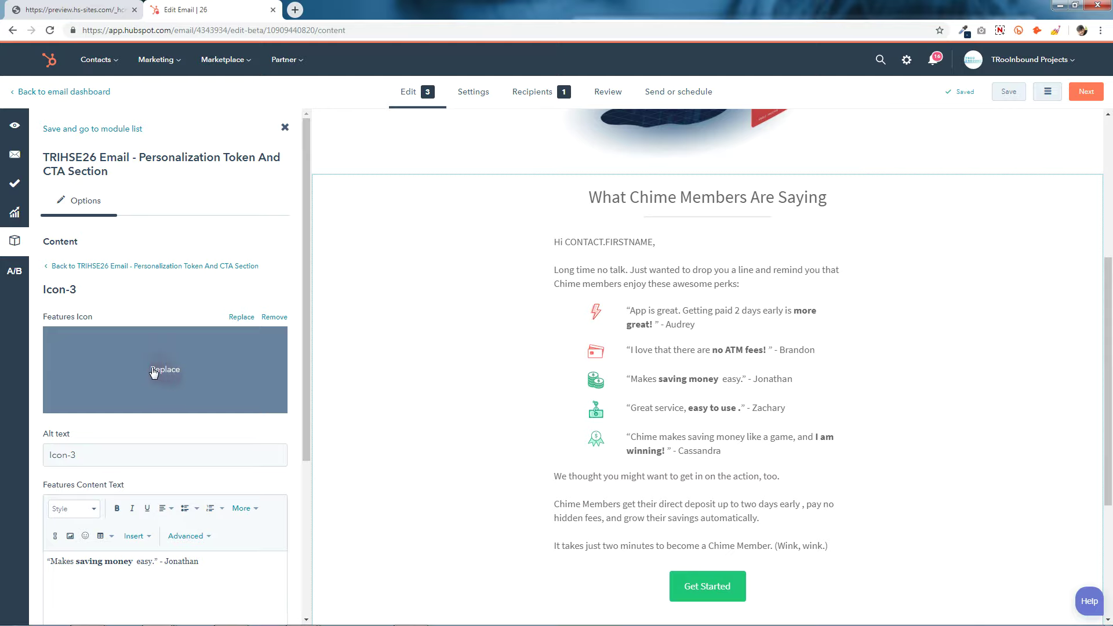
scroll(93, 335, "down", 4)
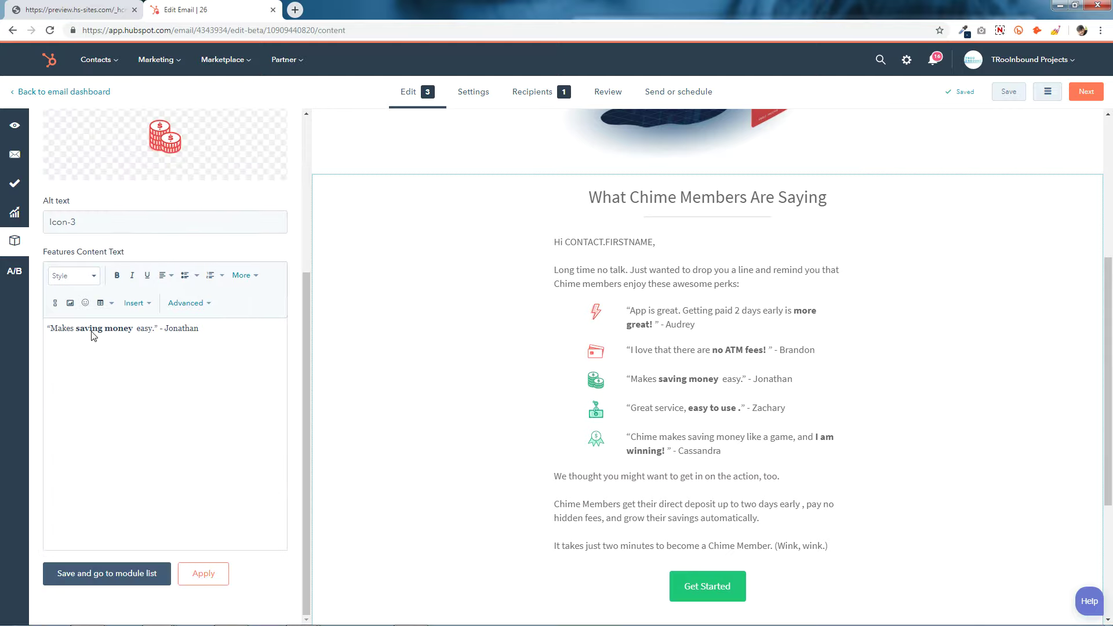
left_click(204, 574)
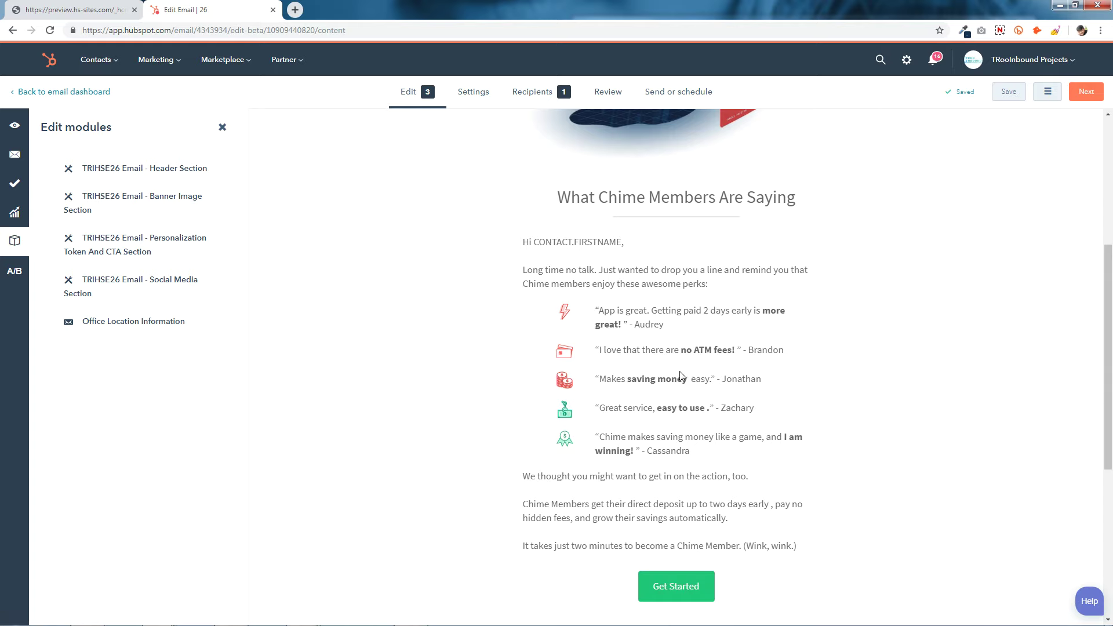
Step: Replace the features icon of the fourth Repeat Module item, g6XCsvJ, with the red banknote plant image and save the section
left_click(666, 398)
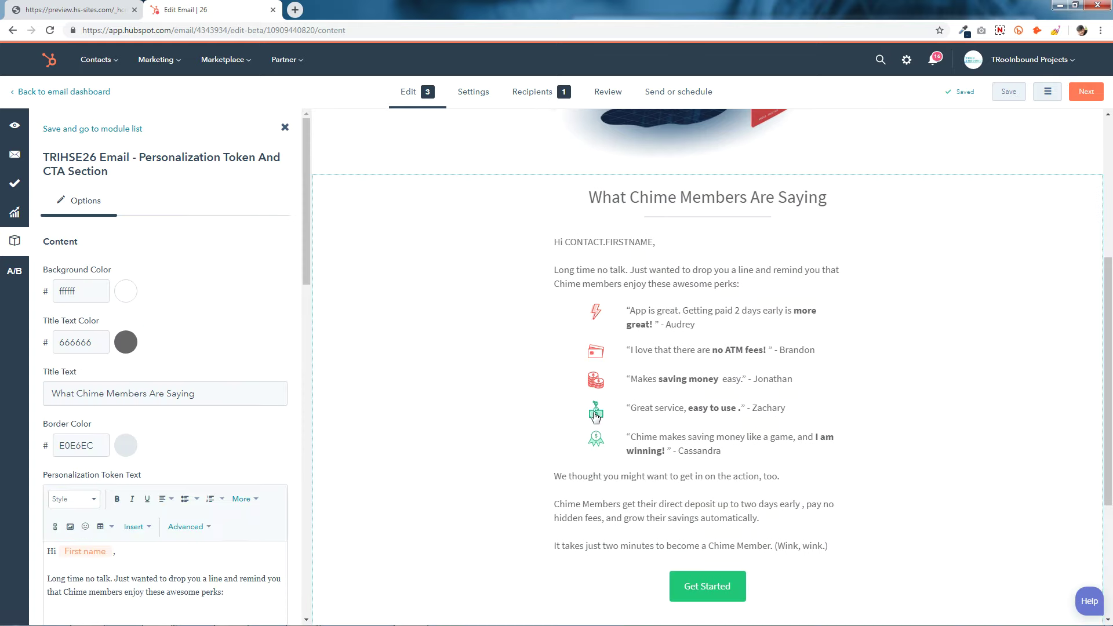
scroll(152, 425, "down", 10)
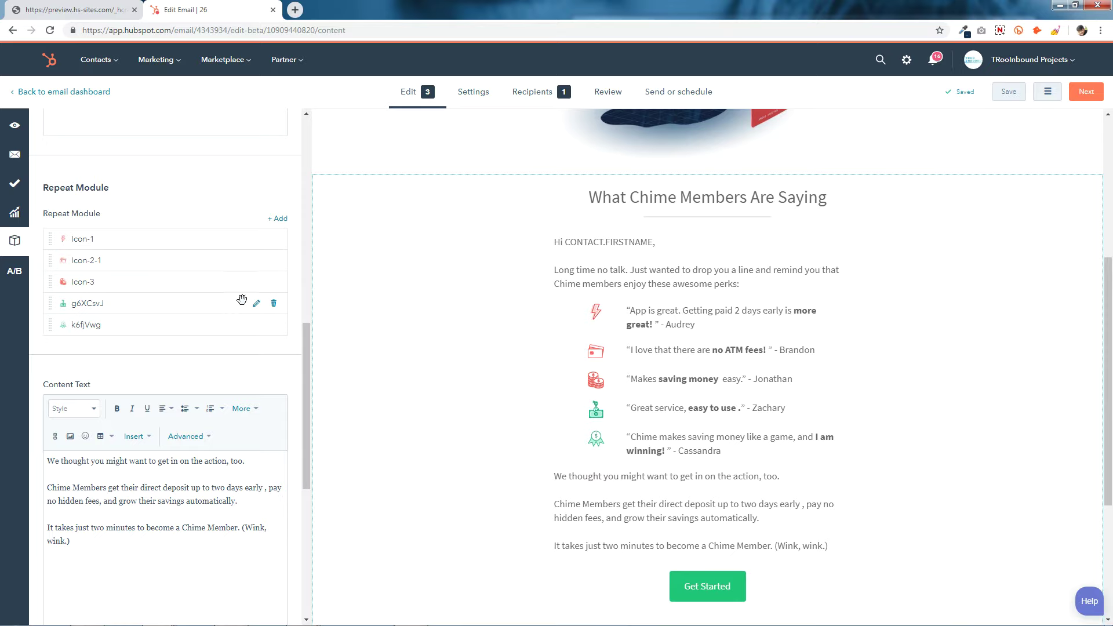
left_click(256, 306)
left_click(165, 371)
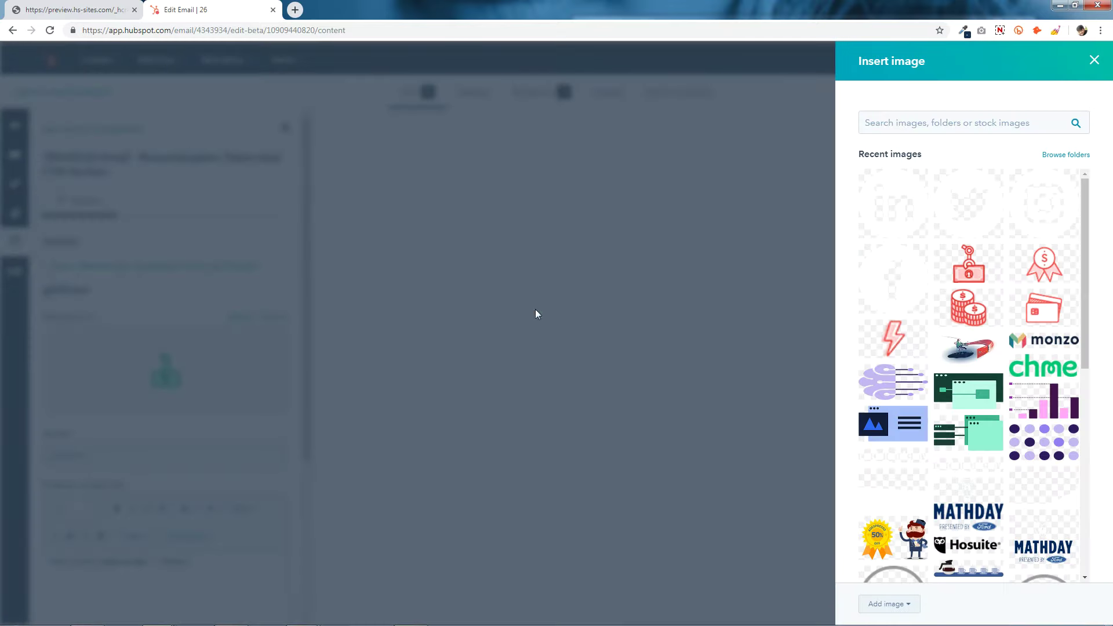
left_click(964, 273)
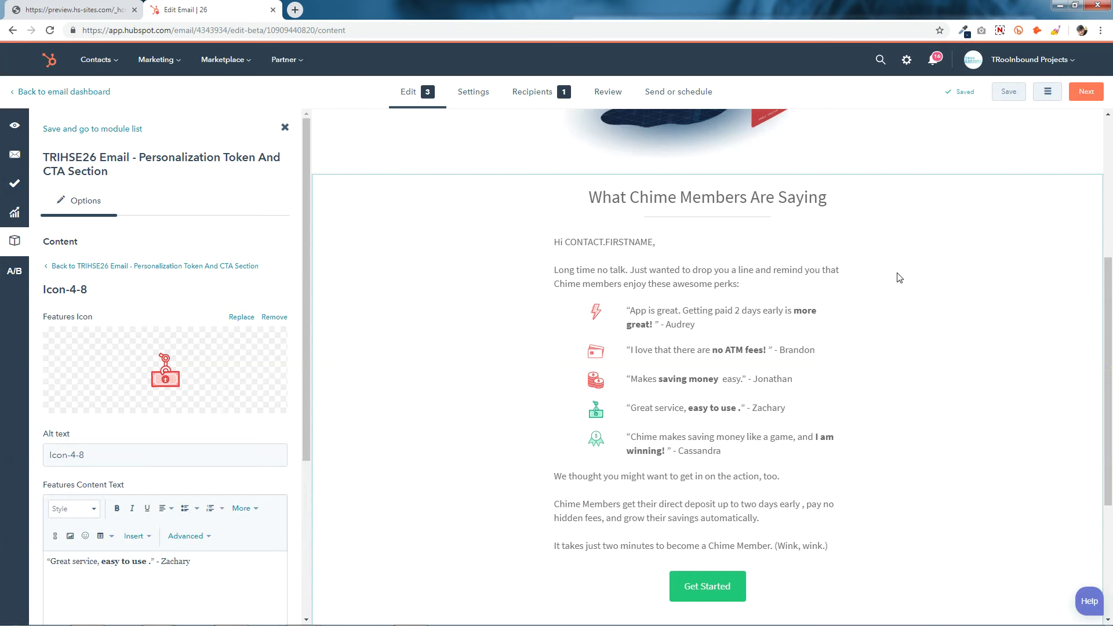
scroll(208, 418, "down", 4)
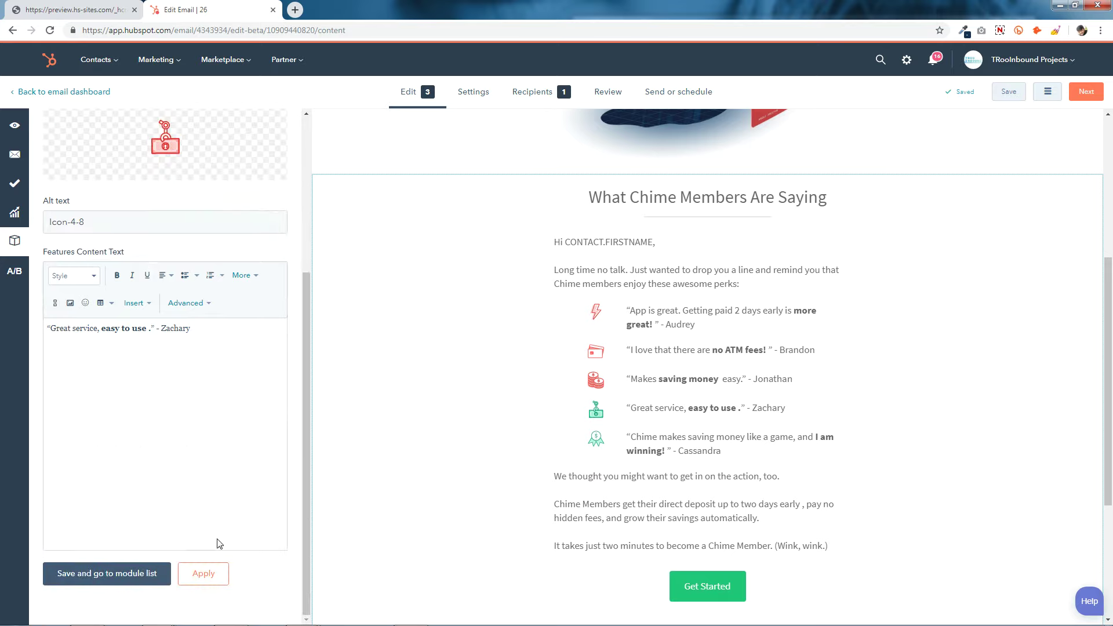
left_click(111, 573)
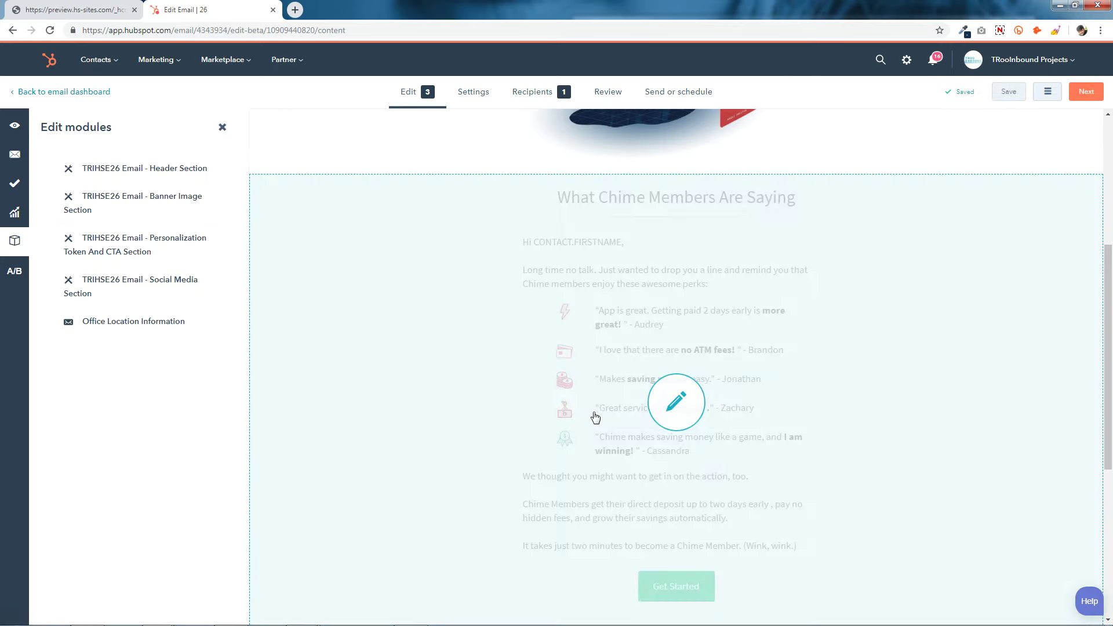
Step: Replace the features icon of the fifth Repeat Module item, k6fjVwg, with the red dollar award ribbon image and save the section
left_click(680, 350)
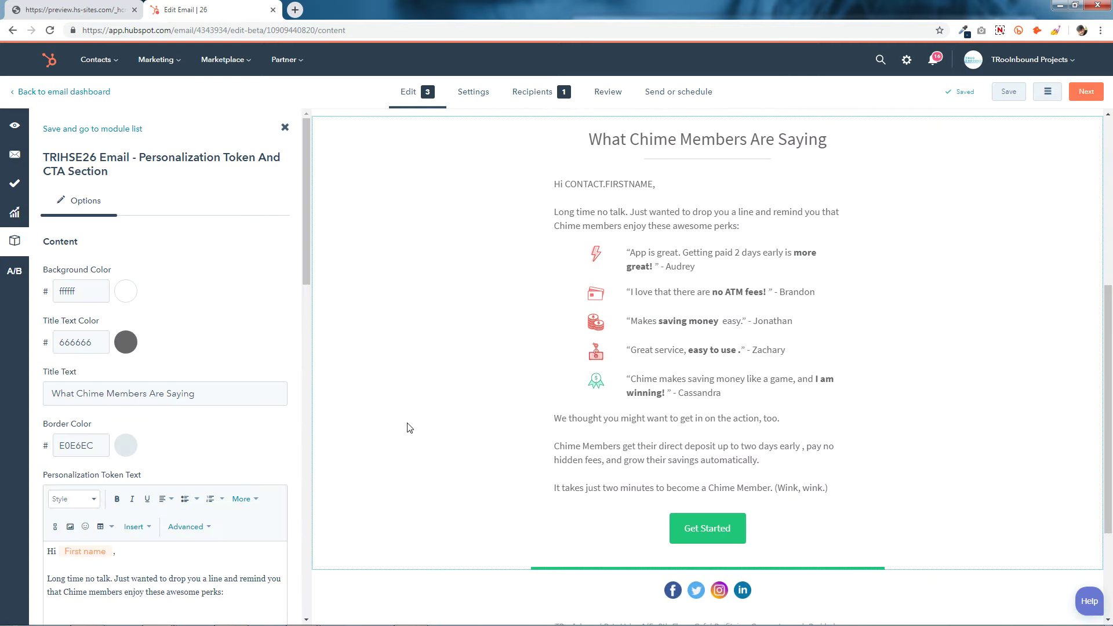
scroll(184, 458, "down", 9)
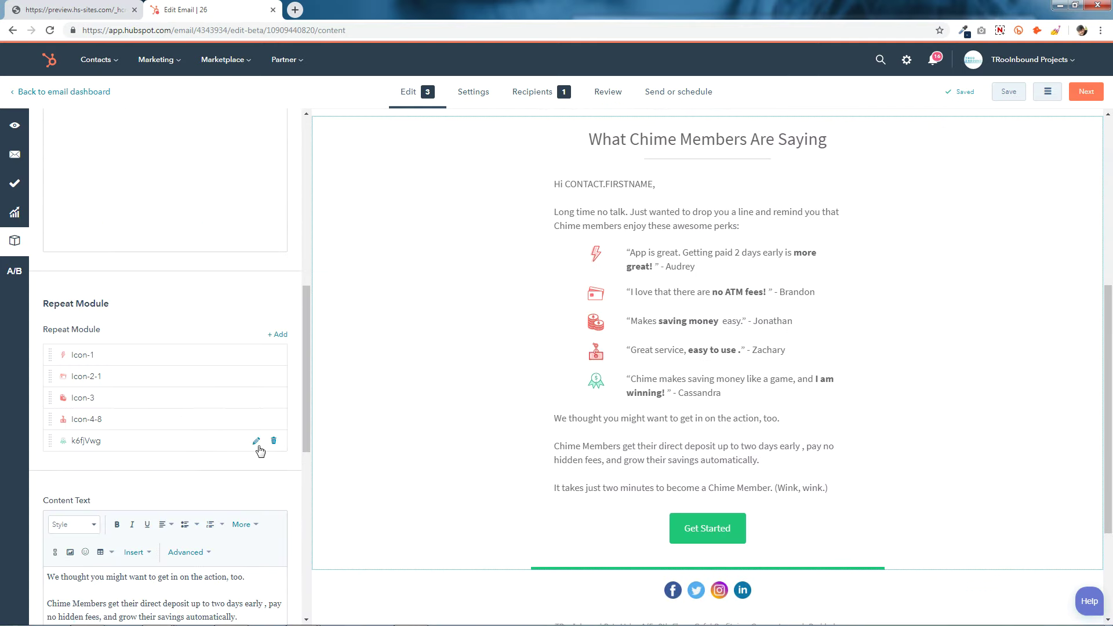
left_click(255, 444)
left_click(158, 376)
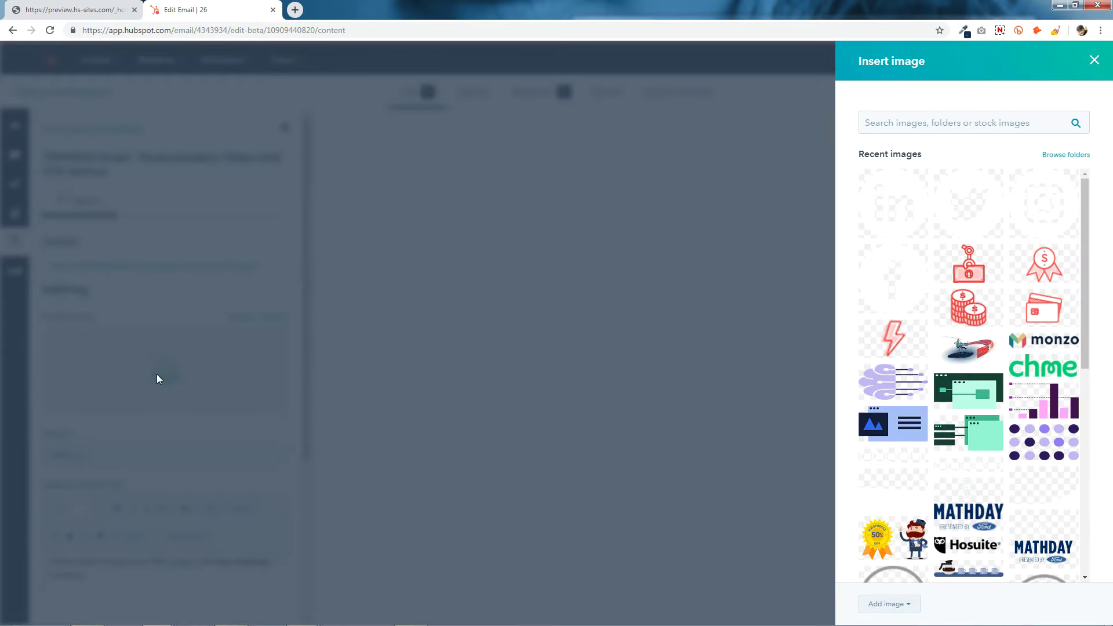
left_click(1047, 264)
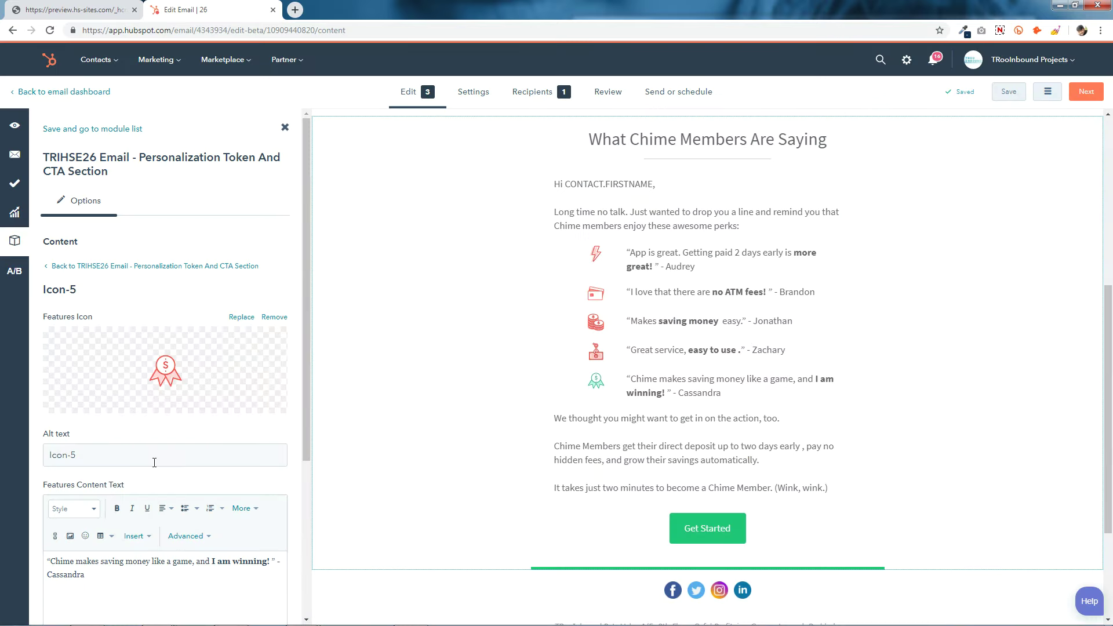
scroll(213, 438, "down", 4)
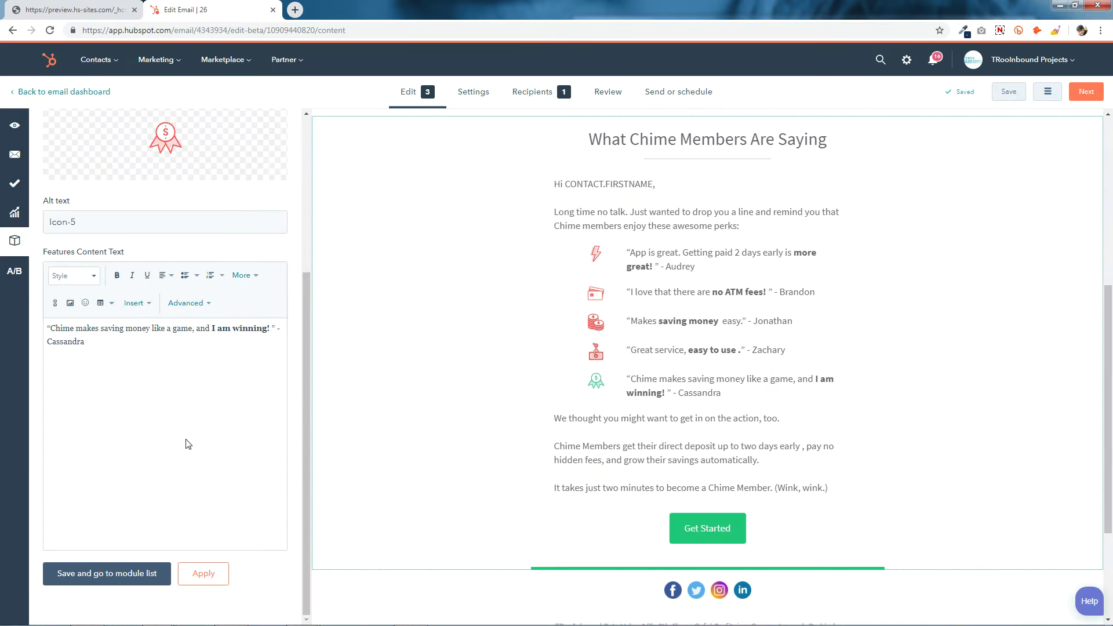
left_click(203, 574)
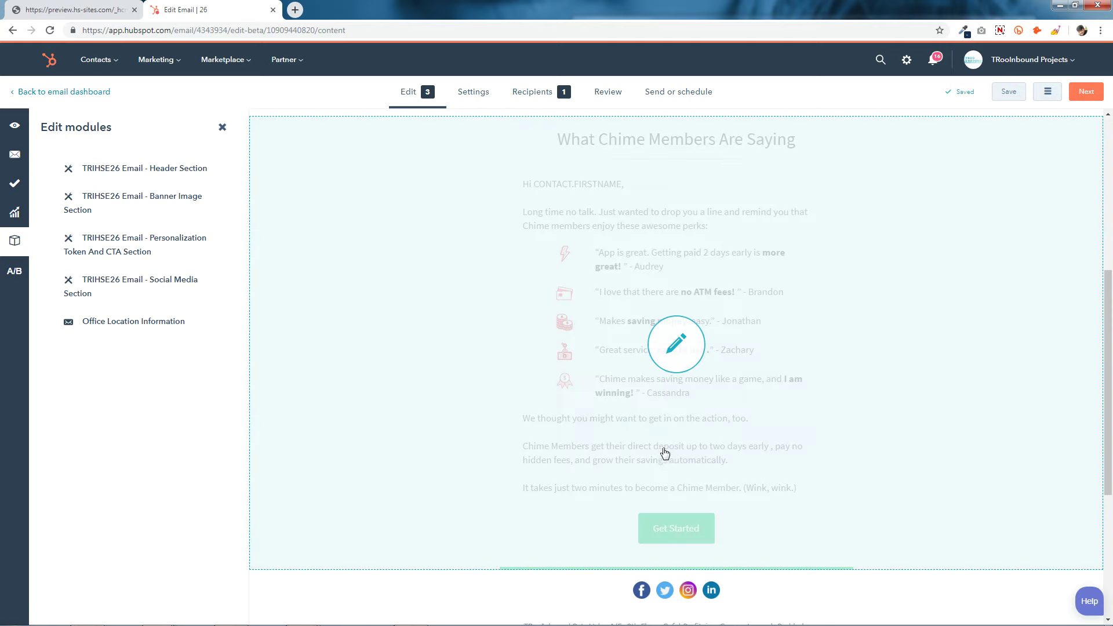
Step: Open the Personalization Token And CTA Section module for editing and examine its Content Text
left_click(681, 366)
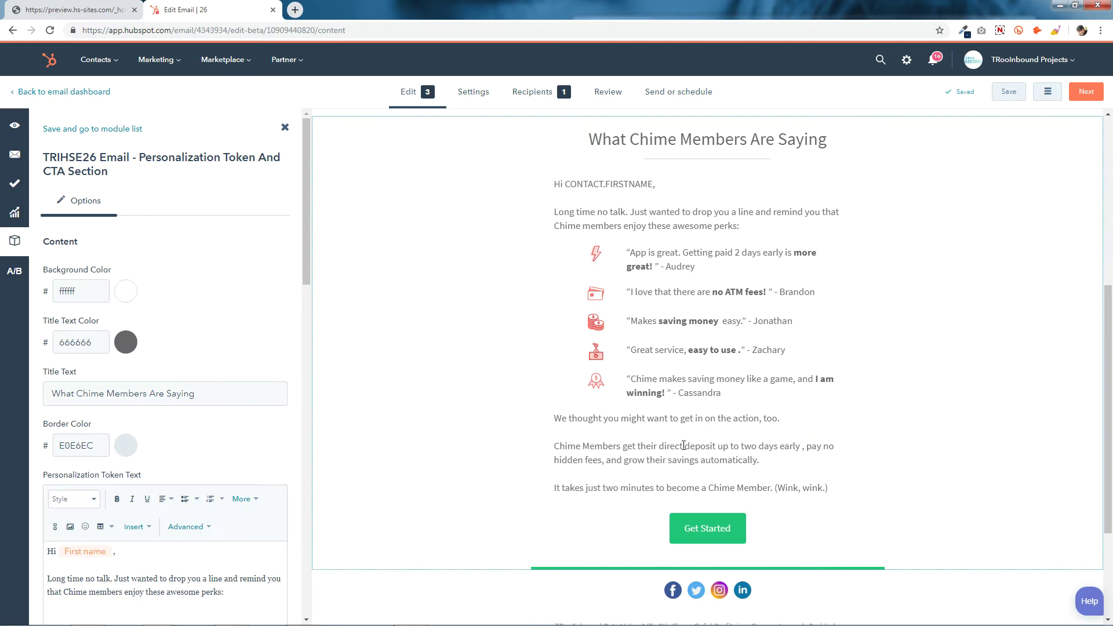
scroll(177, 514, "down", 10)
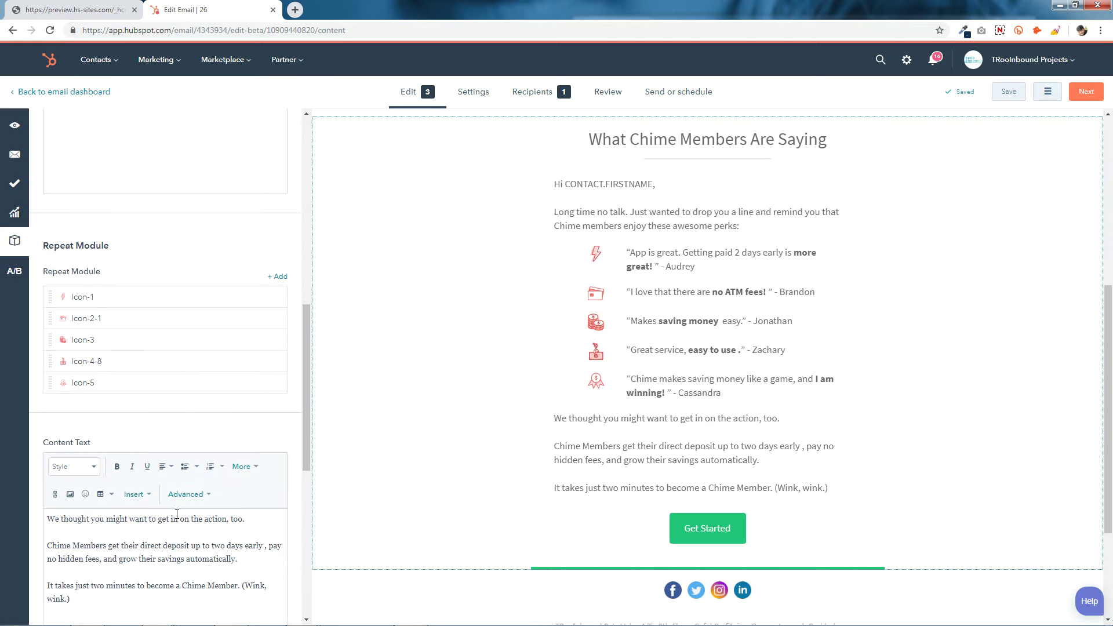
scroll(177, 514, "down", 4)
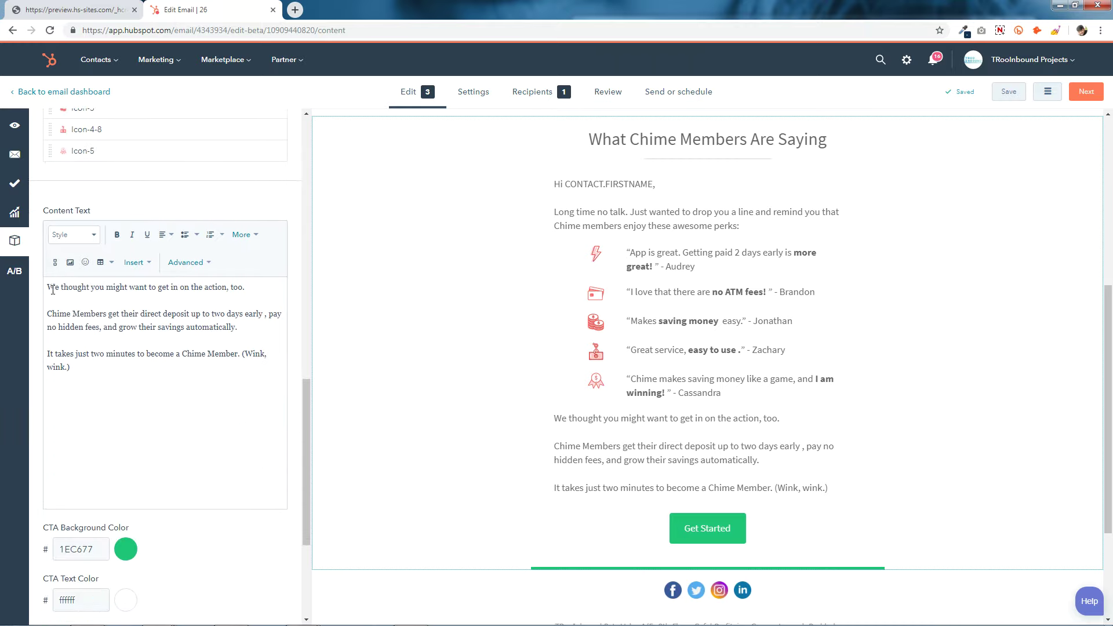
left_click_drag(55, 297, 244, 394)
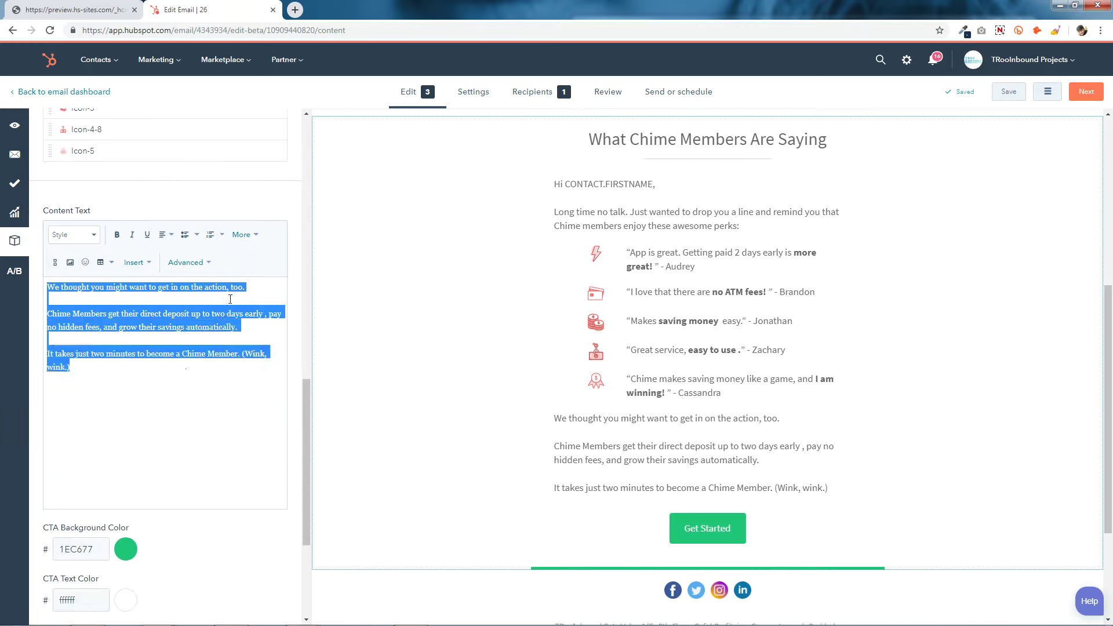
left_click(226, 454)
Step: Set the CTA Background Color to E64341, copied from the E - 26.txt color notes in Notepad
scroll(223, 446, "down", 4)
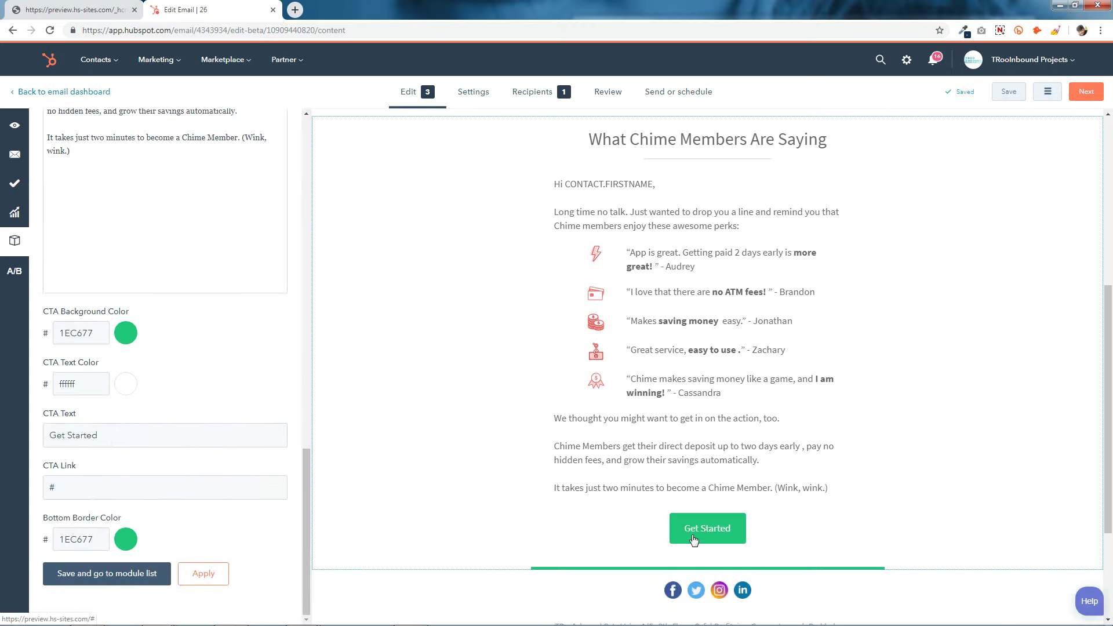
left_click(81, 333)
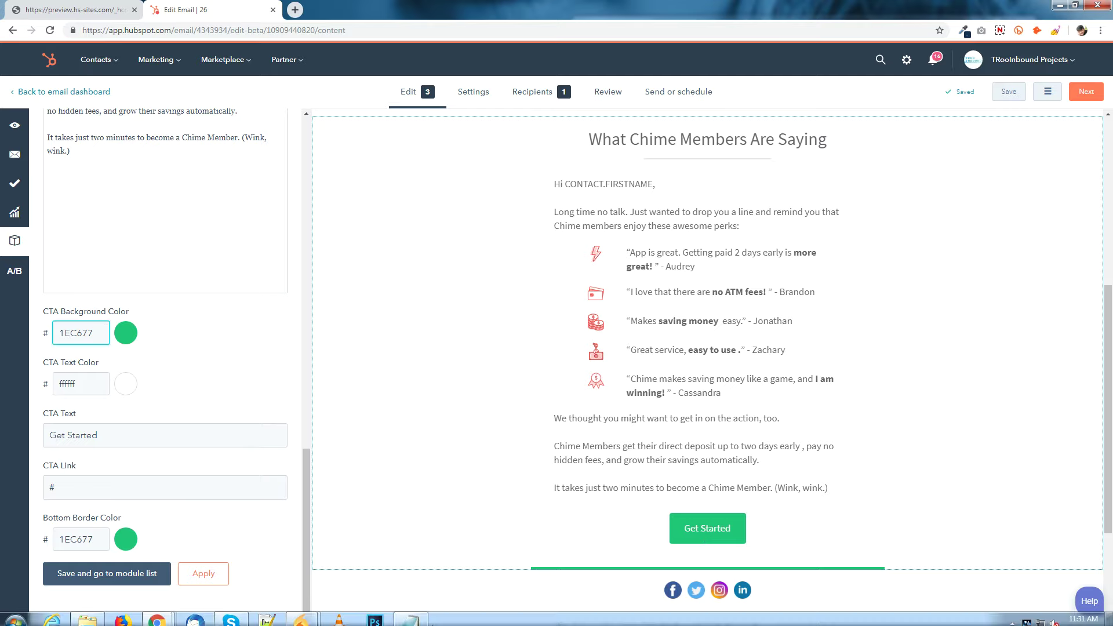
left_click(434, 617)
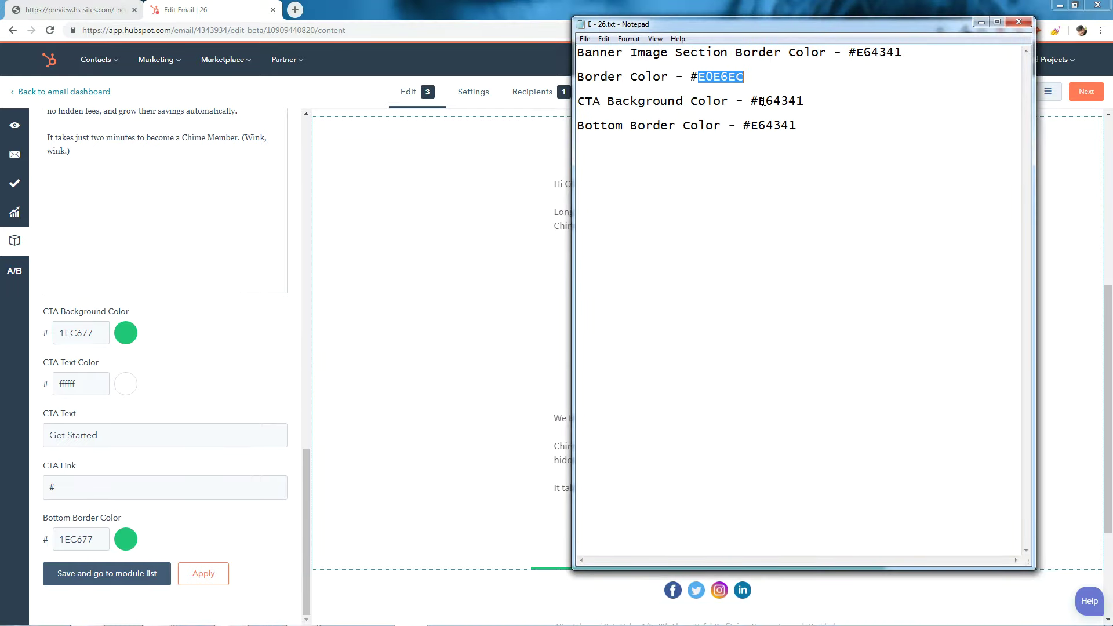
left_click_drag(759, 101, 803, 101)
right_click(804, 99)
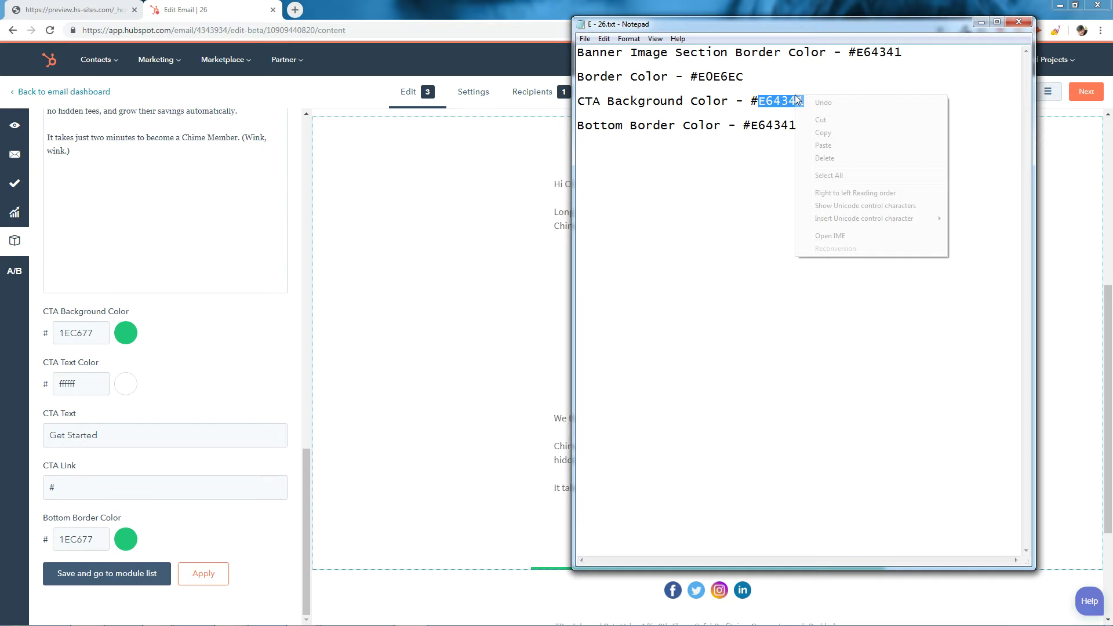
left_click(826, 132)
left_click(84, 333)
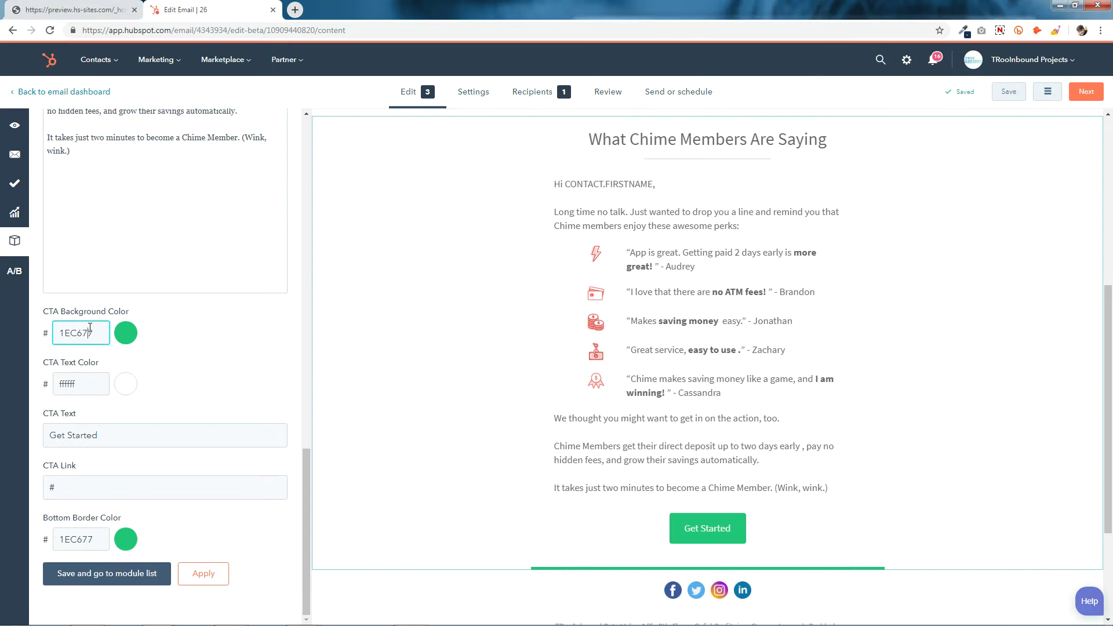
double_click(90, 327)
right_click(90, 328)
left_click(109, 362)
left_click(126, 388)
left_click(138, 386)
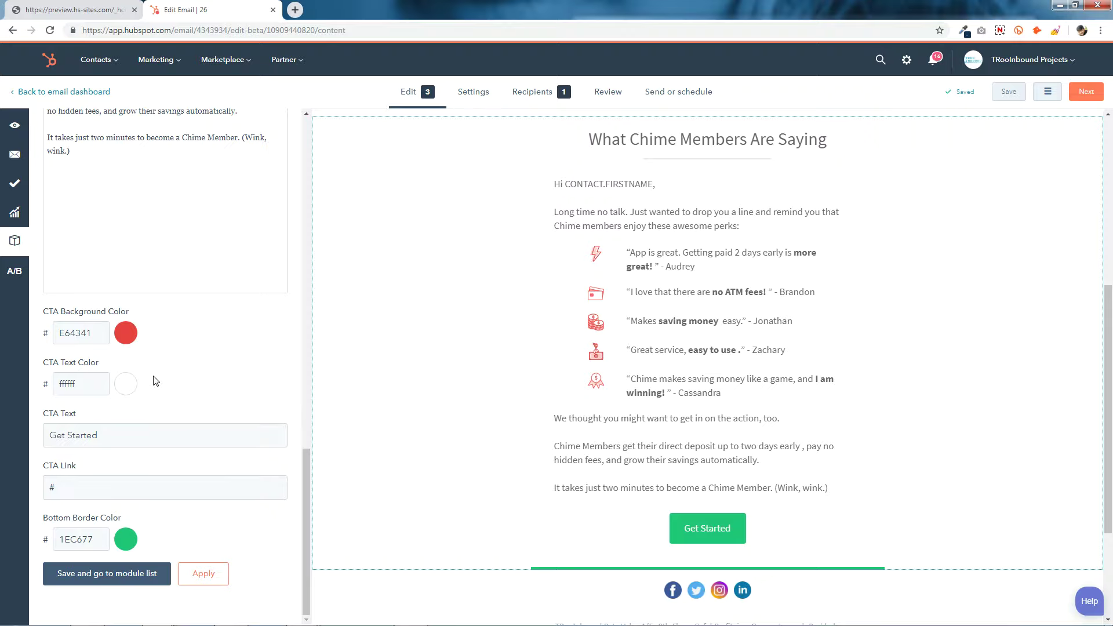
left_click_drag(122, 436, 1, 430)
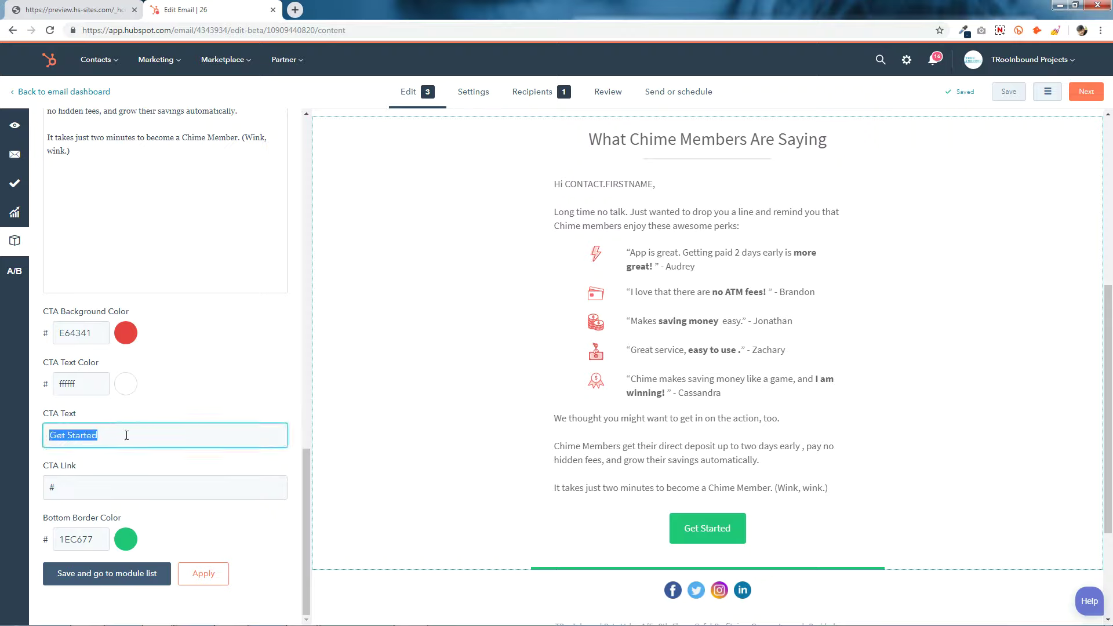
left_click(127, 435)
left_click(82, 489)
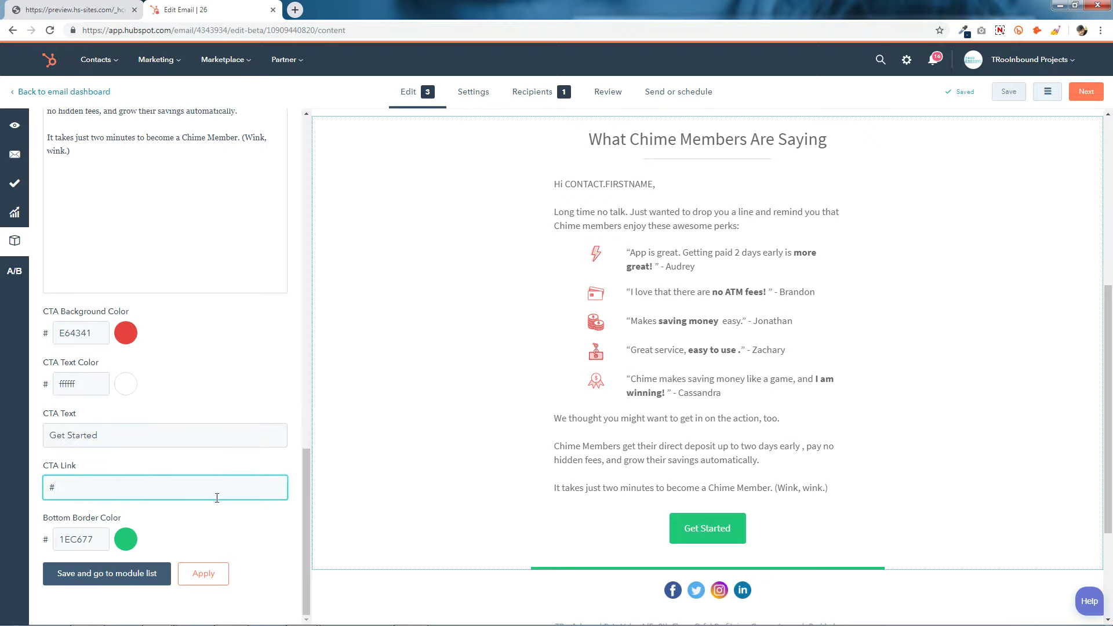
Step: Set the Bottom Border Color to E64341, copied from the E - 26.txt notes in Notepad, and save the section
left_click(88, 538)
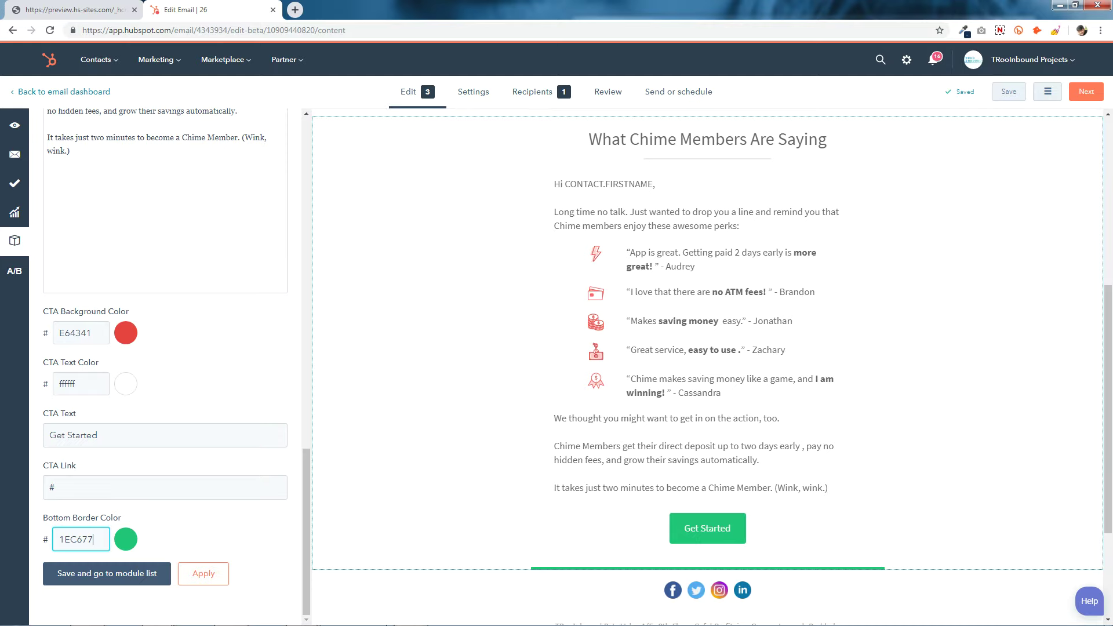
left_click(353, 618)
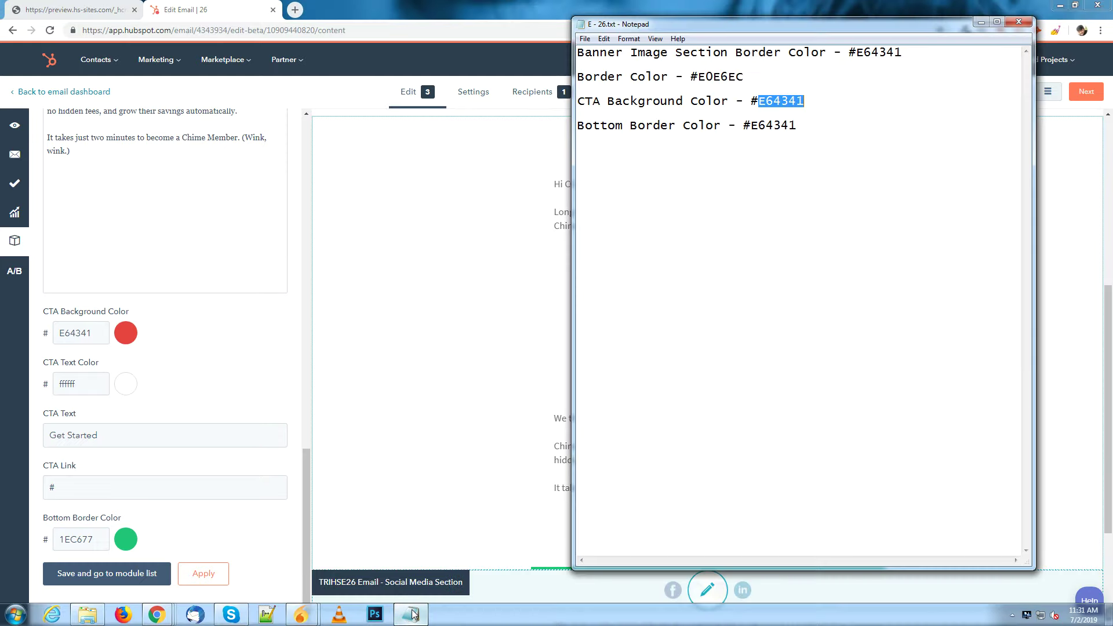
double_click(765, 125)
right_click(789, 123)
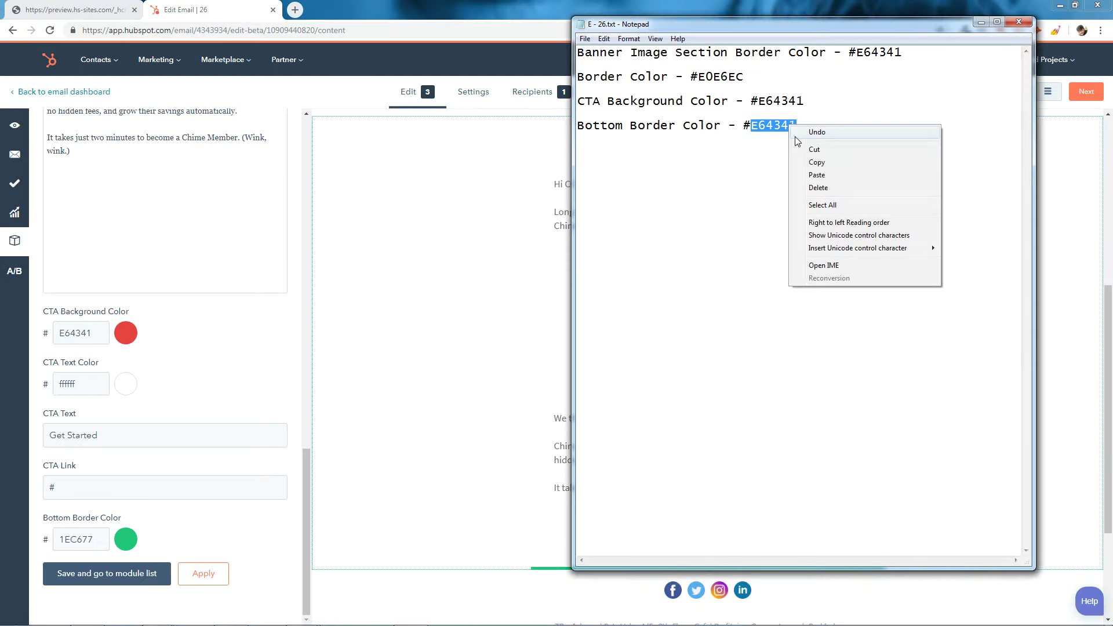
left_click(812, 166)
double_click(90, 538)
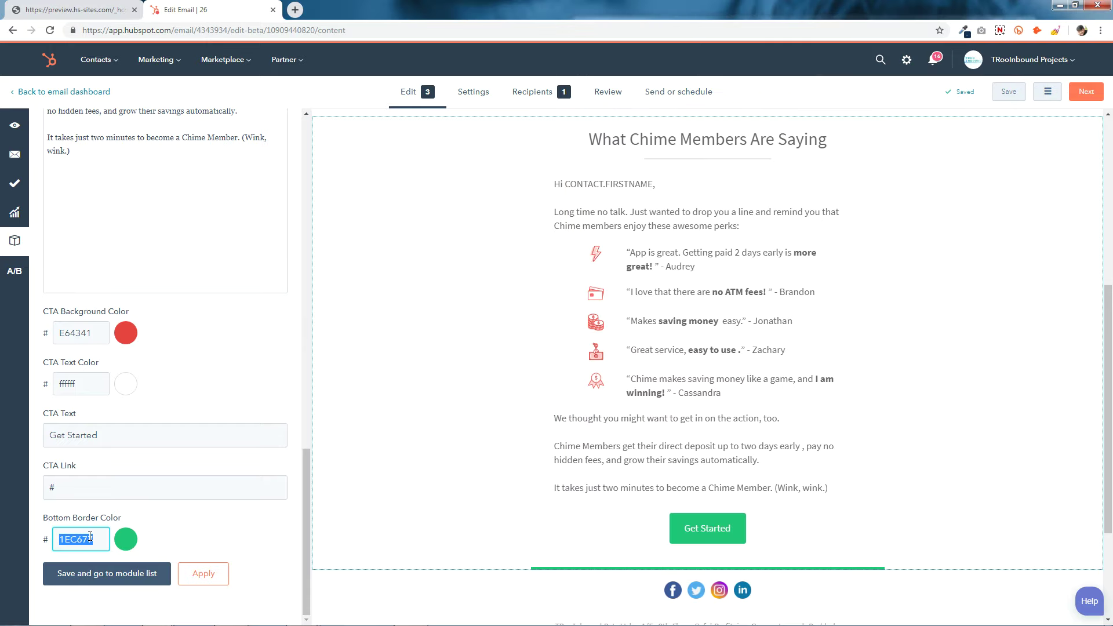
right_click(90, 538)
left_click(123, 397)
left_click(188, 580)
left_click(112, 574)
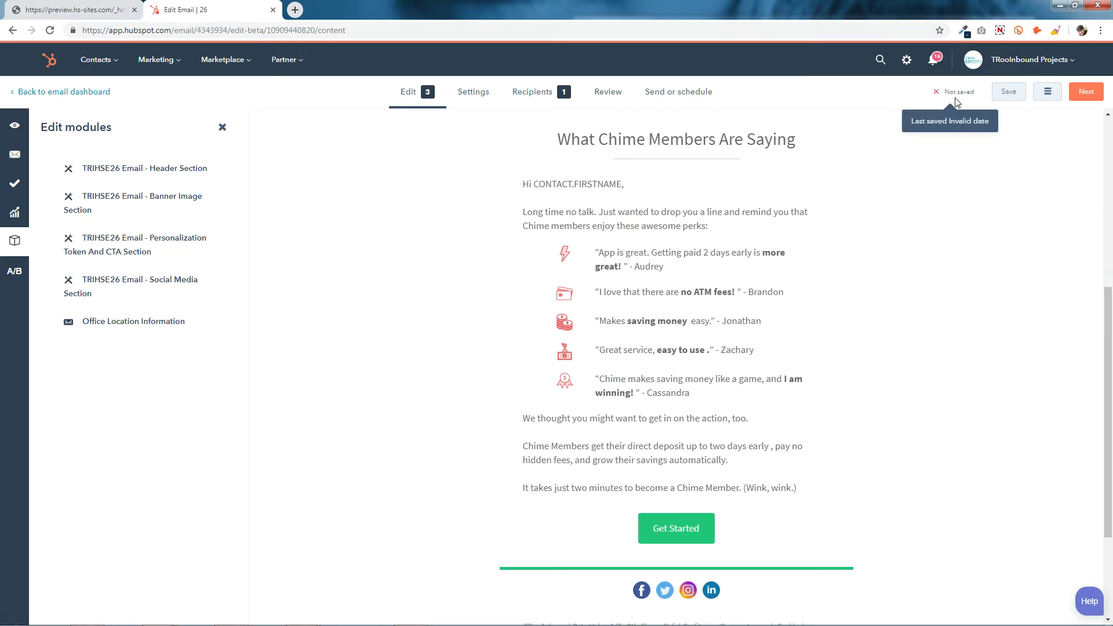
Step: Reopen the Personalization Token And CTA Section module and save its changes again
left_click(113, 243)
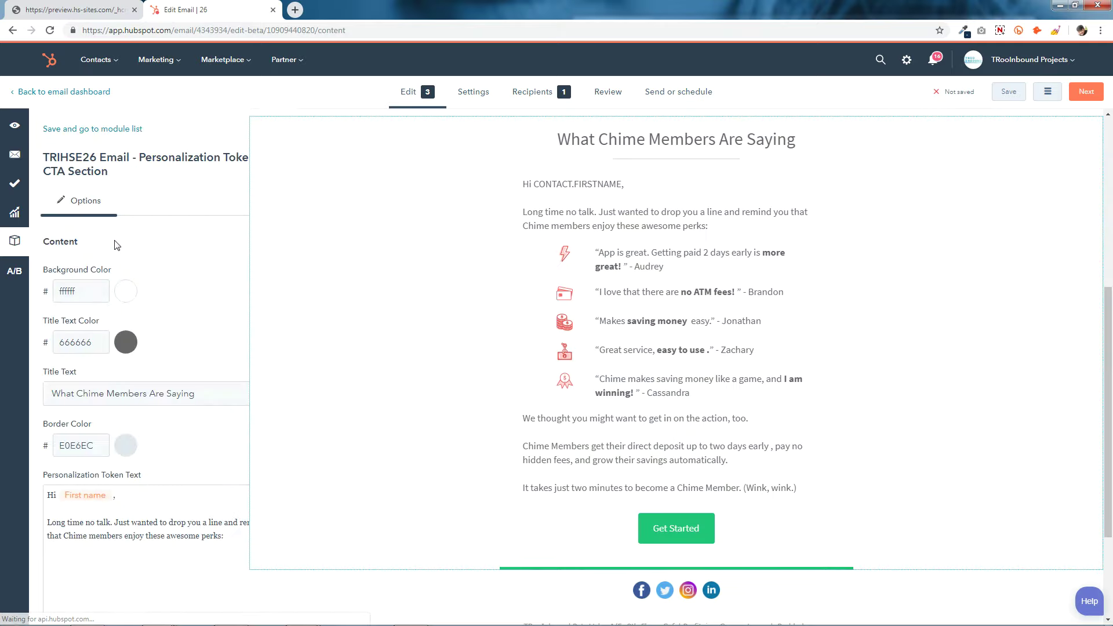
scroll(147, 546, "down", 10)
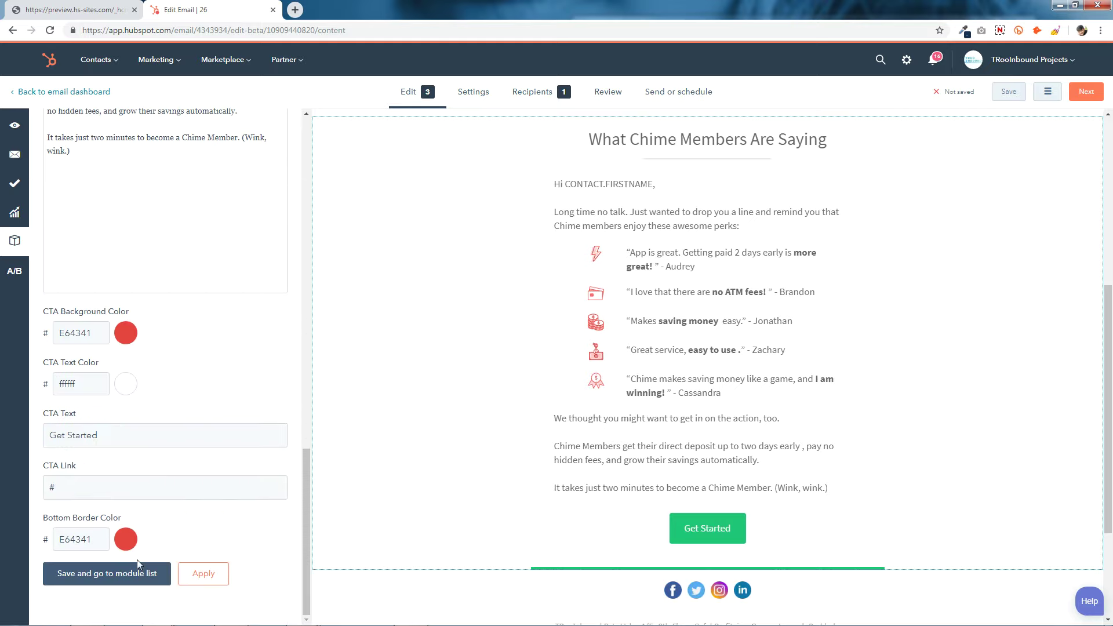
left_click(137, 571)
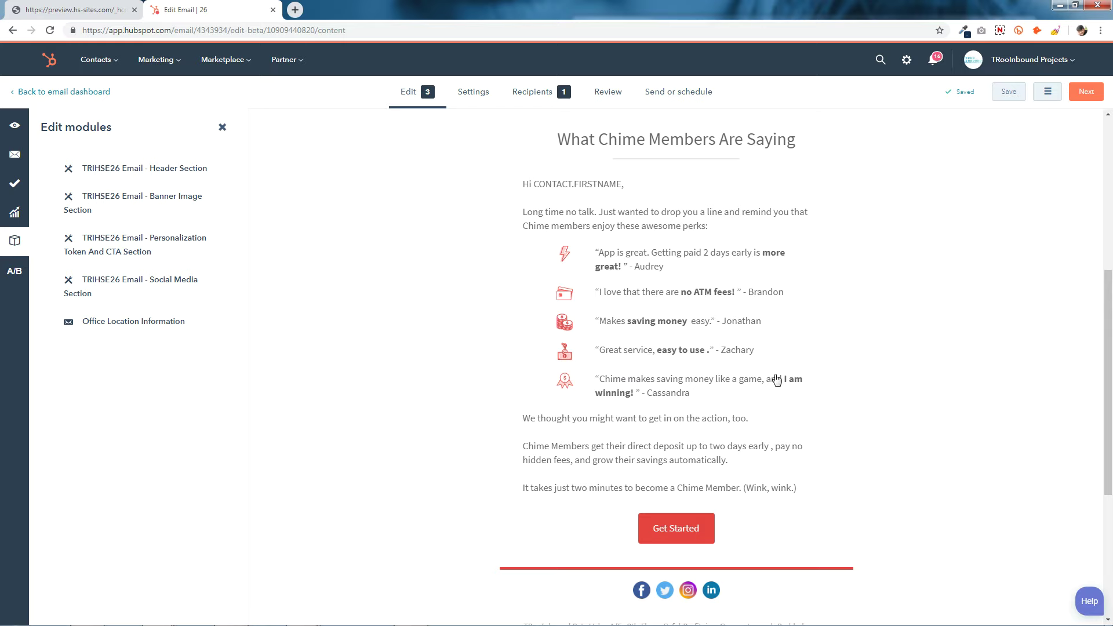
Step: Open the Social Media Section module for editing and view the color choices for its Background Color
scroll(683, 322, "down", 3)
left_click(691, 198)
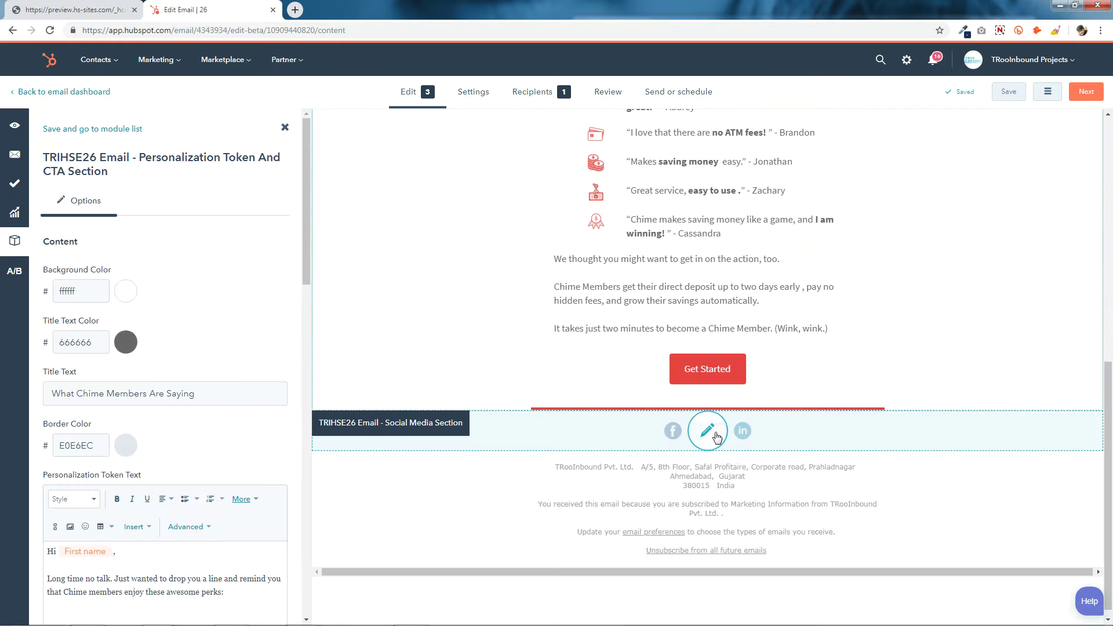
left_click(709, 432)
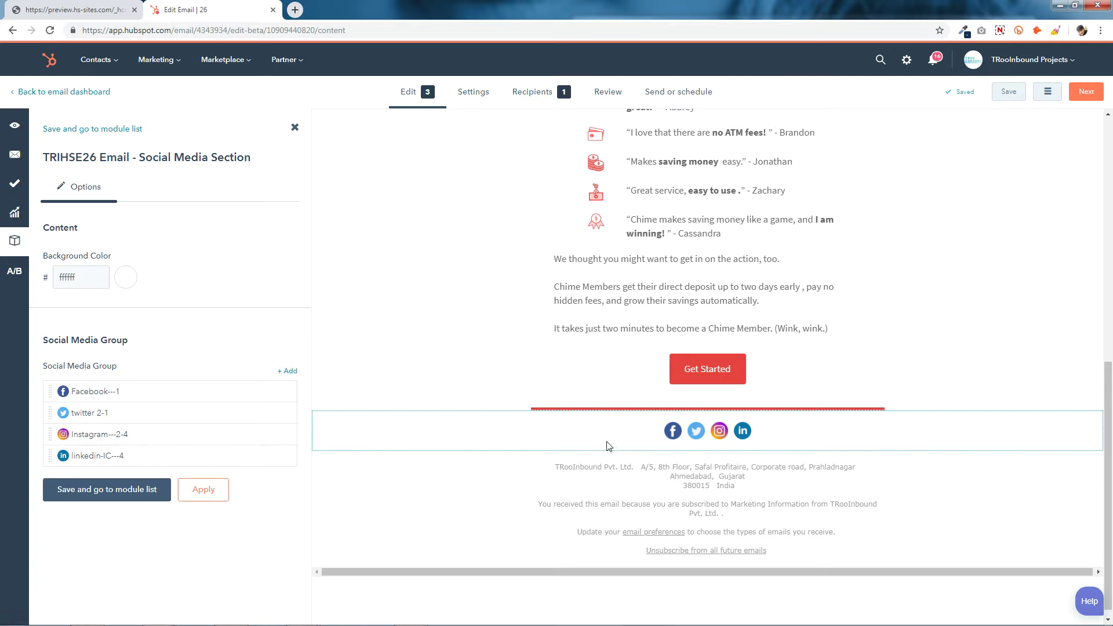
left_click(95, 277)
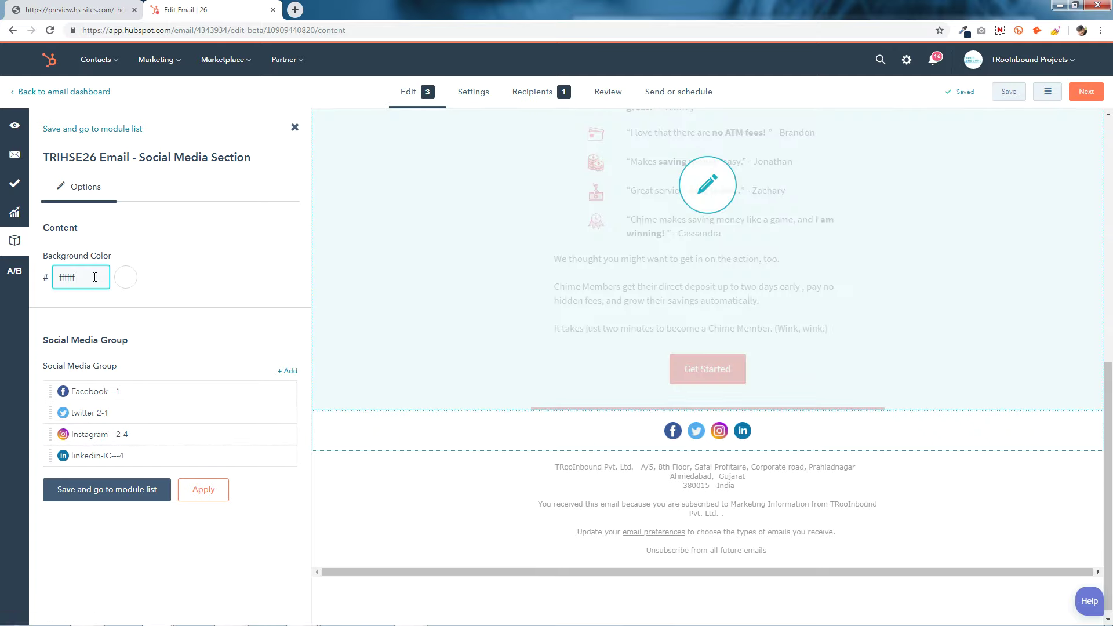
left_click(126, 278)
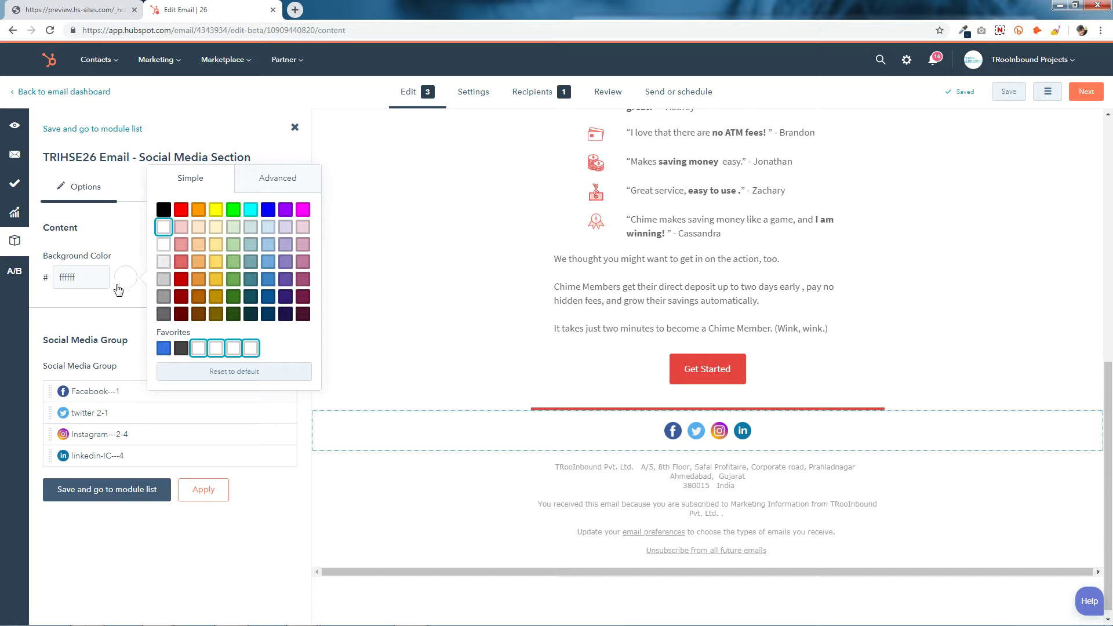
left_click(128, 284)
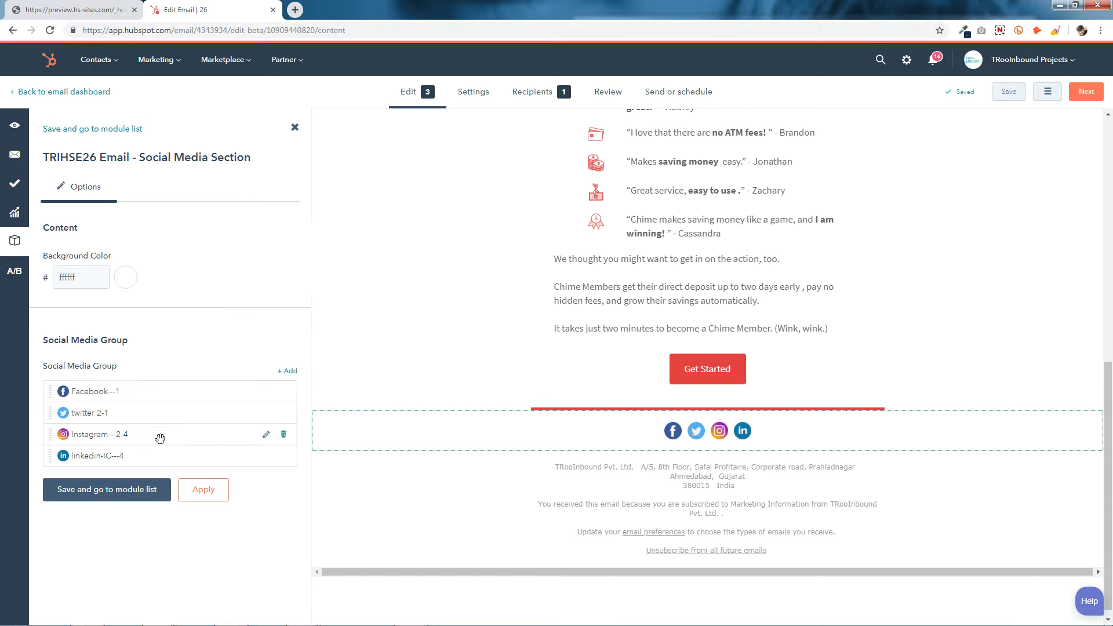
Step: Add two more Facebook icon items to the Social Media Group and save the section
left_click(287, 371)
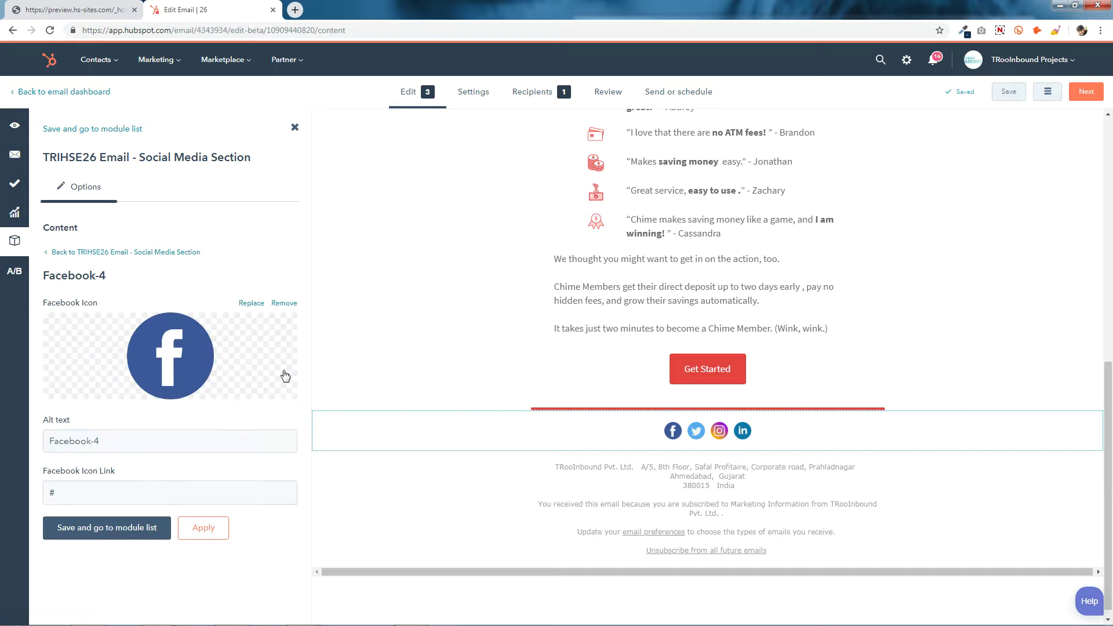
left_click(67, 251)
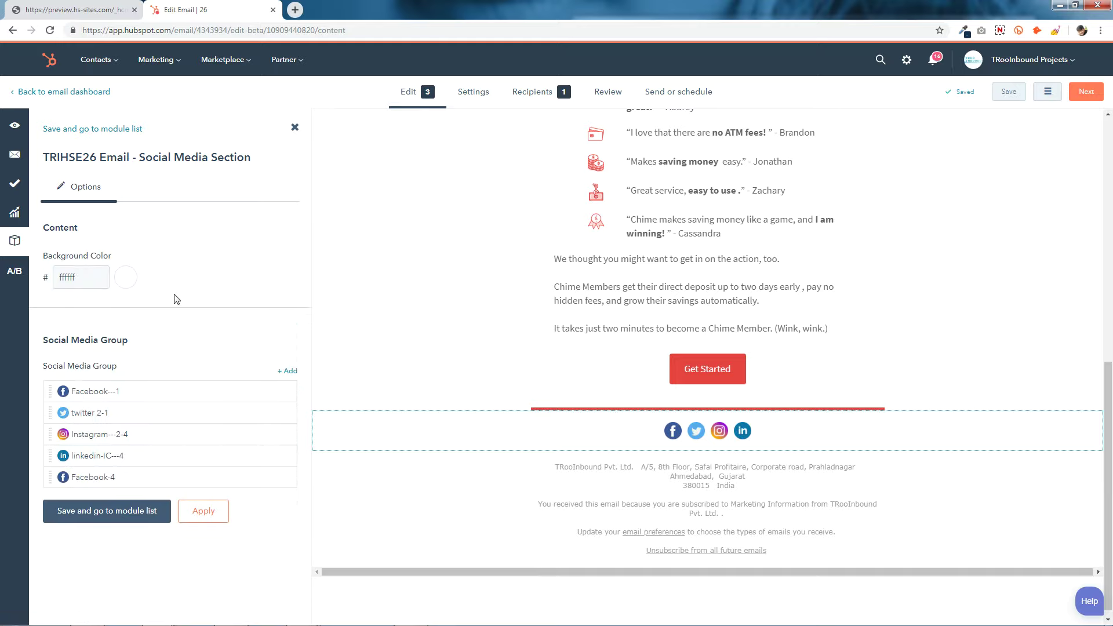
left_click(286, 367)
left_click(83, 253)
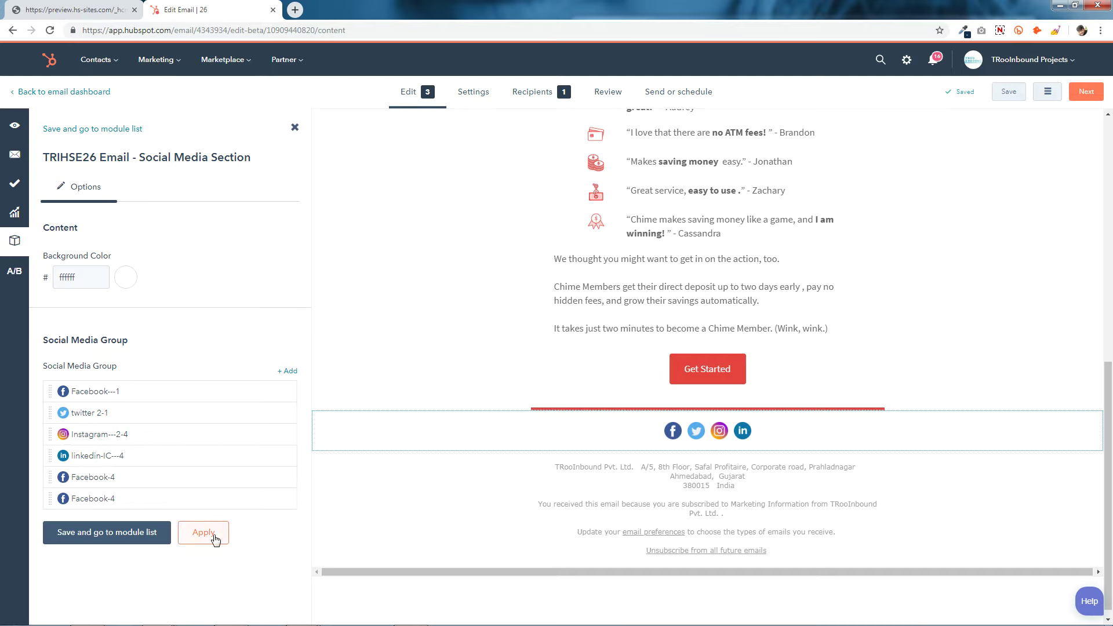
left_click(152, 533)
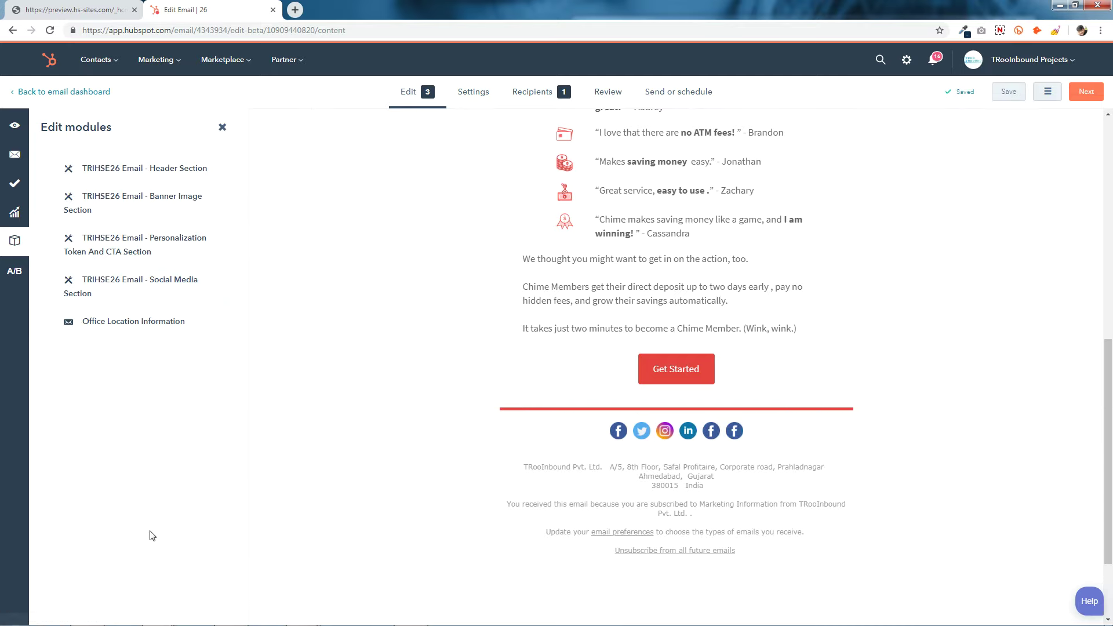
Step: Delete the two extra Facebook-4 items from the Social Media Group in the Social Media Section and save the section
left_click(681, 436)
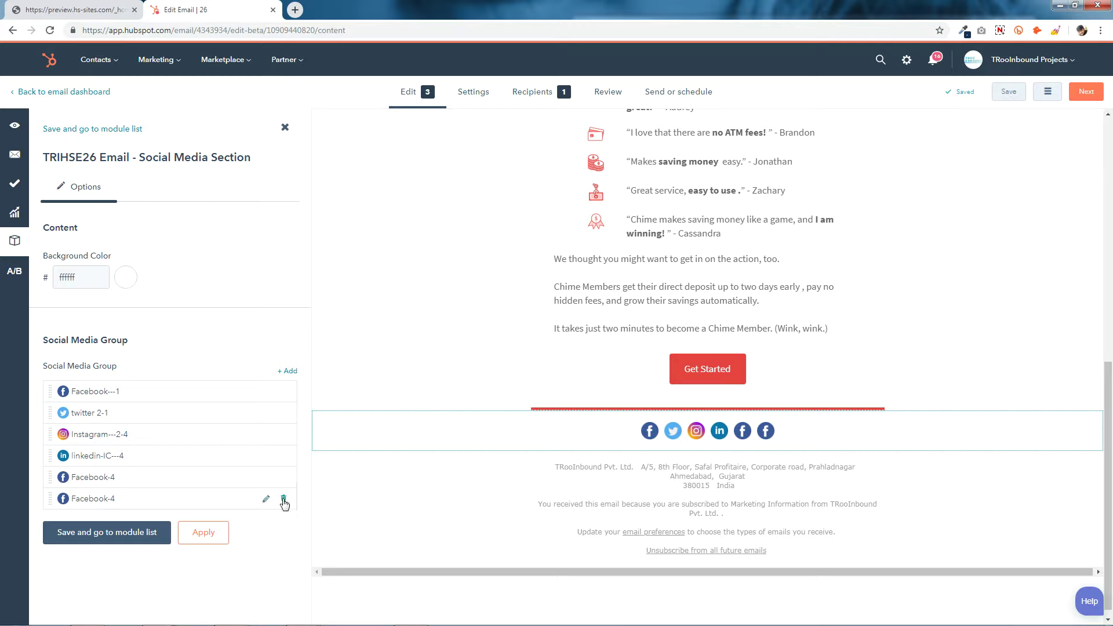
left_click(284, 499)
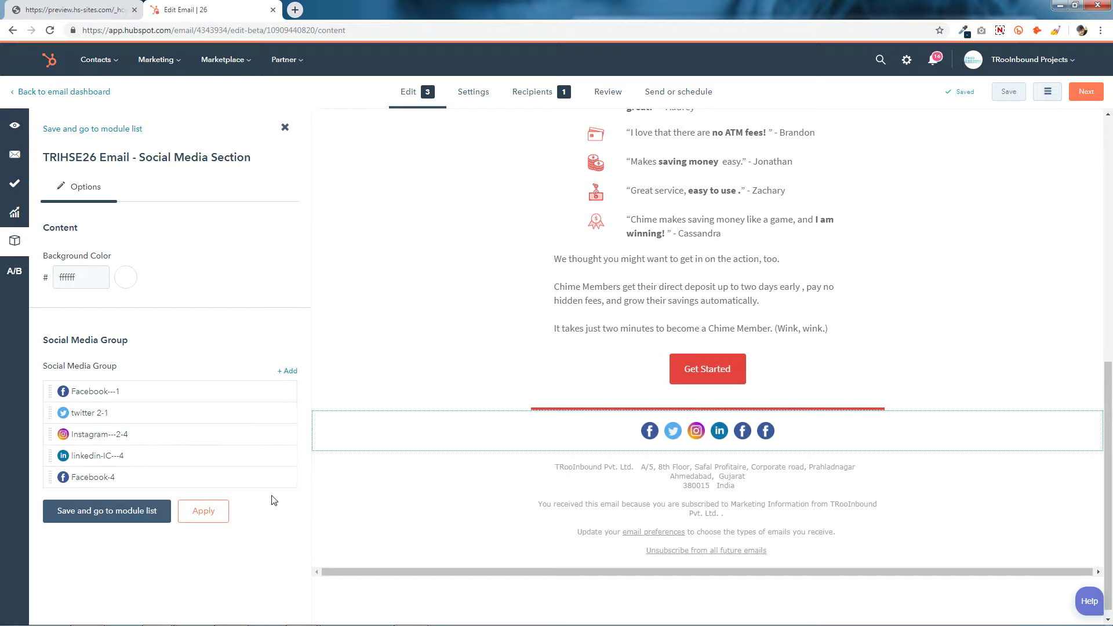
mouse_move(286, 479)
left_click(283, 479)
left_click(139, 490)
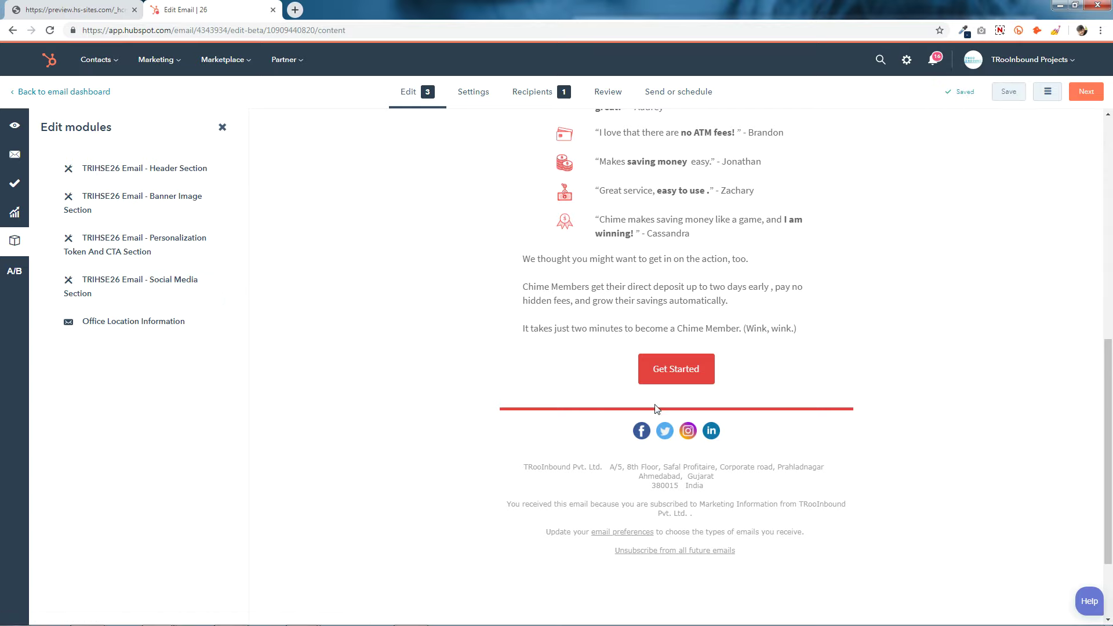
Step: Open the Facebook---1 item in the Social Media Section to check its icon, alt text and link, and save the section
left_click(688, 436)
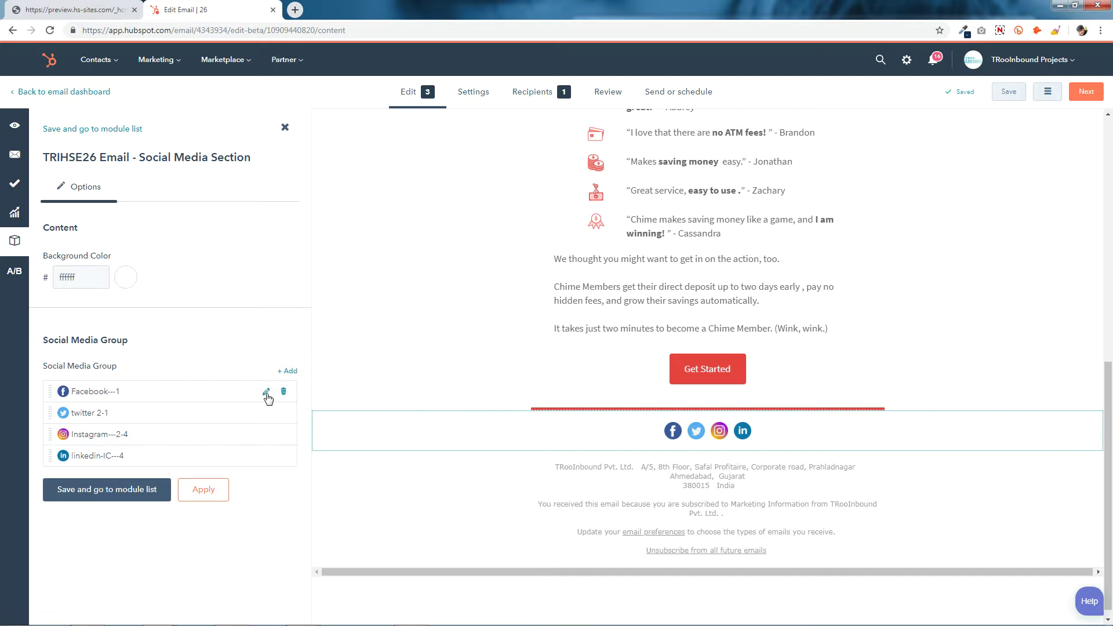
left_click(266, 393)
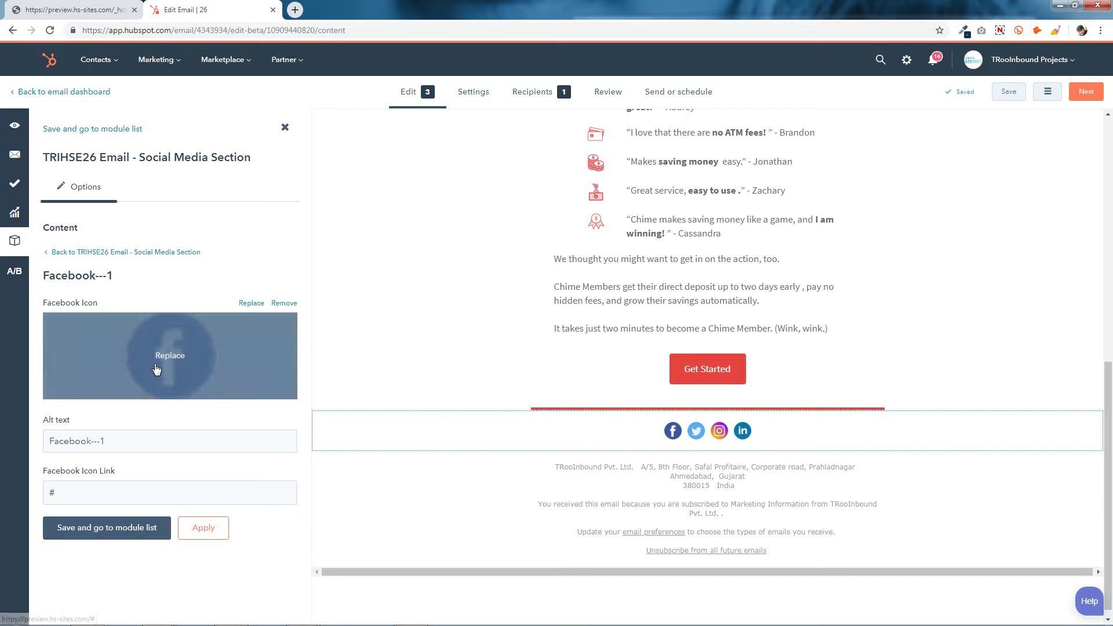
mouse_move(166, 381)
left_click(184, 492)
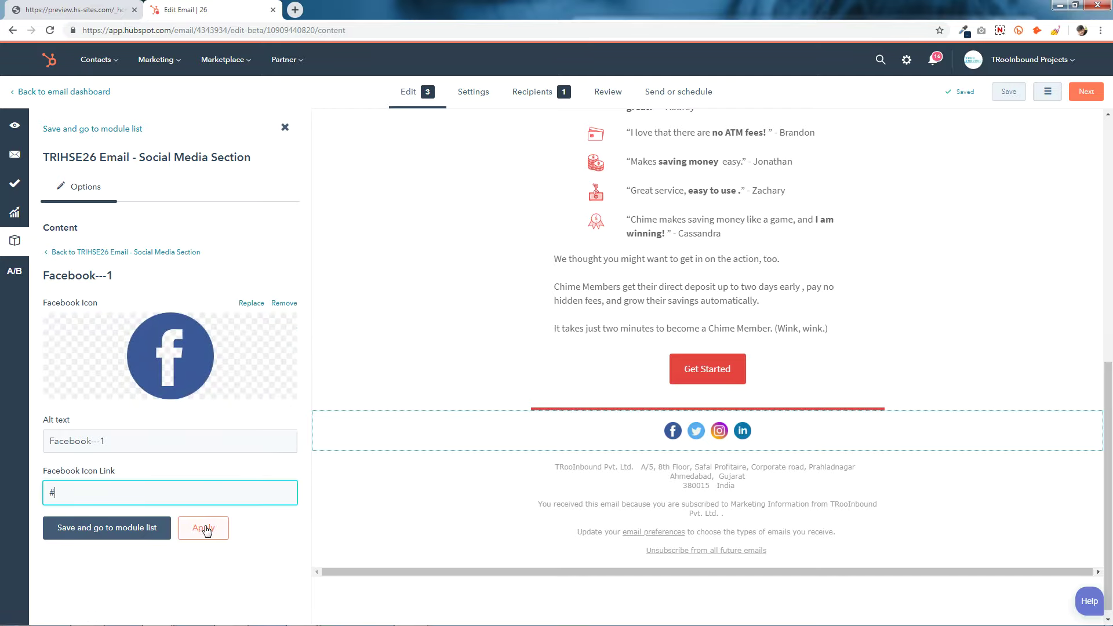
left_click(137, 528)
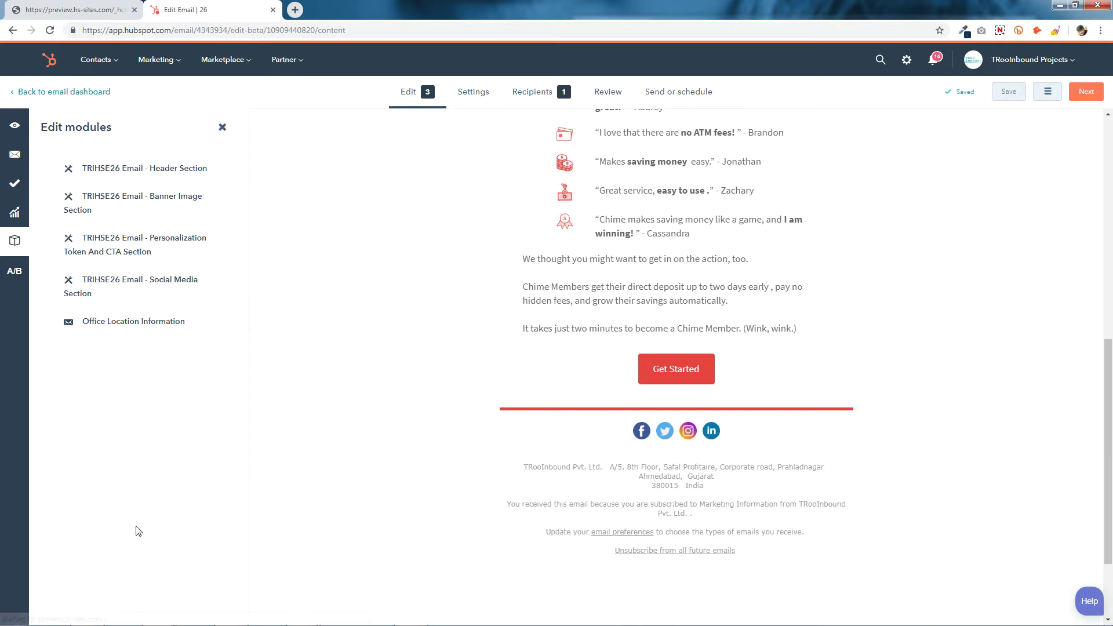
Step: Review the Social Media Section's icon items and save it, and view the location text of the Office Location Information module
left_click(683, 439)
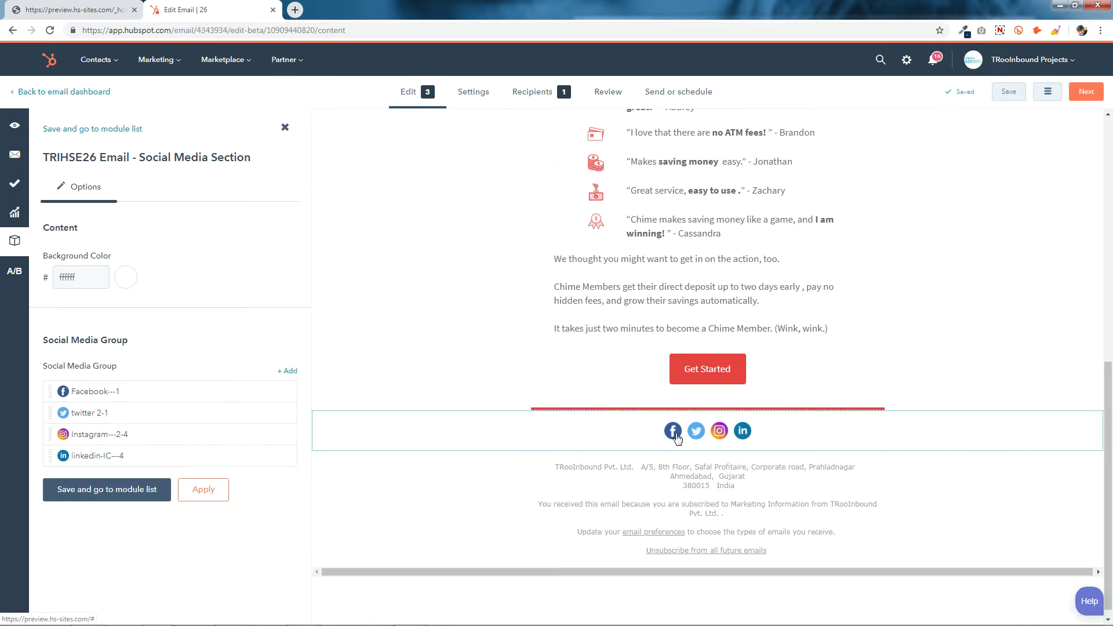
mouse_move(271, 422)
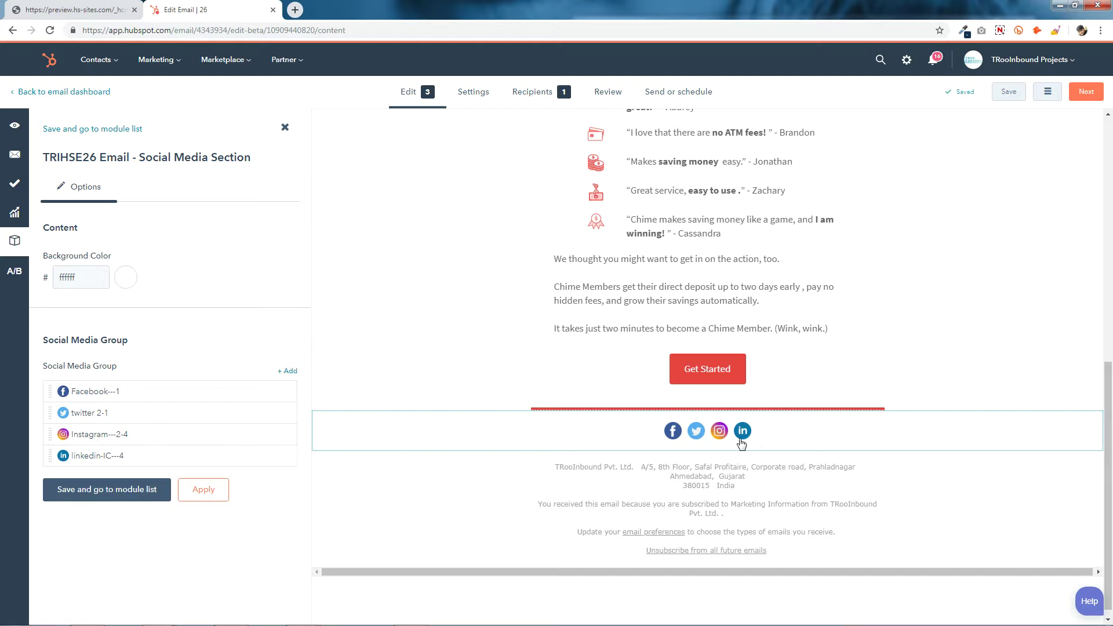
mouse_move(268, 459)
left_click(129, 498)
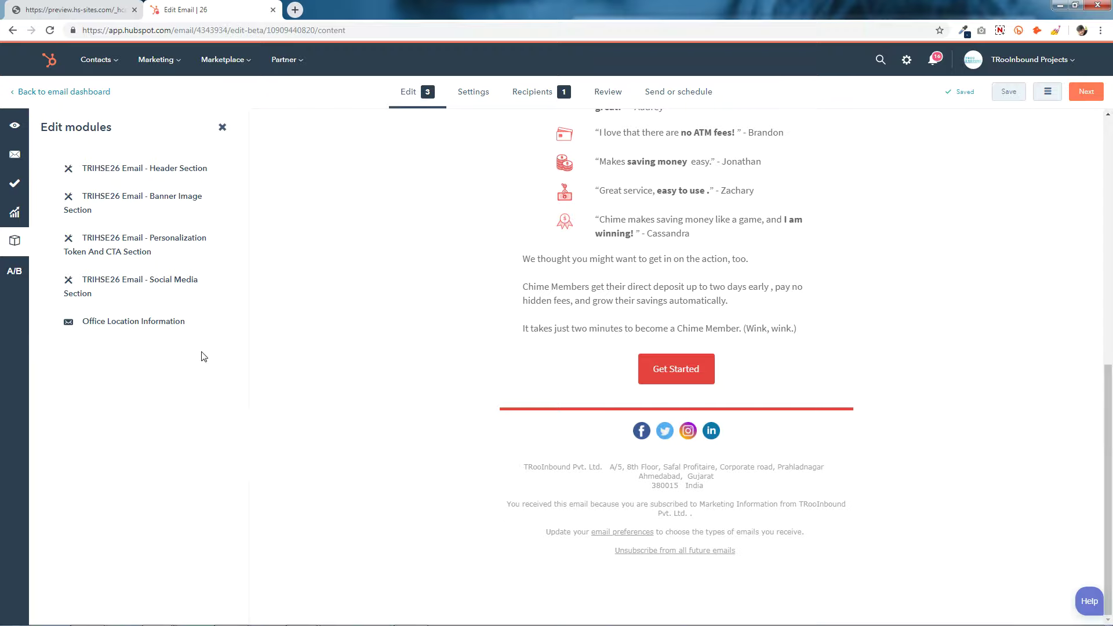
left_click(124, 326)
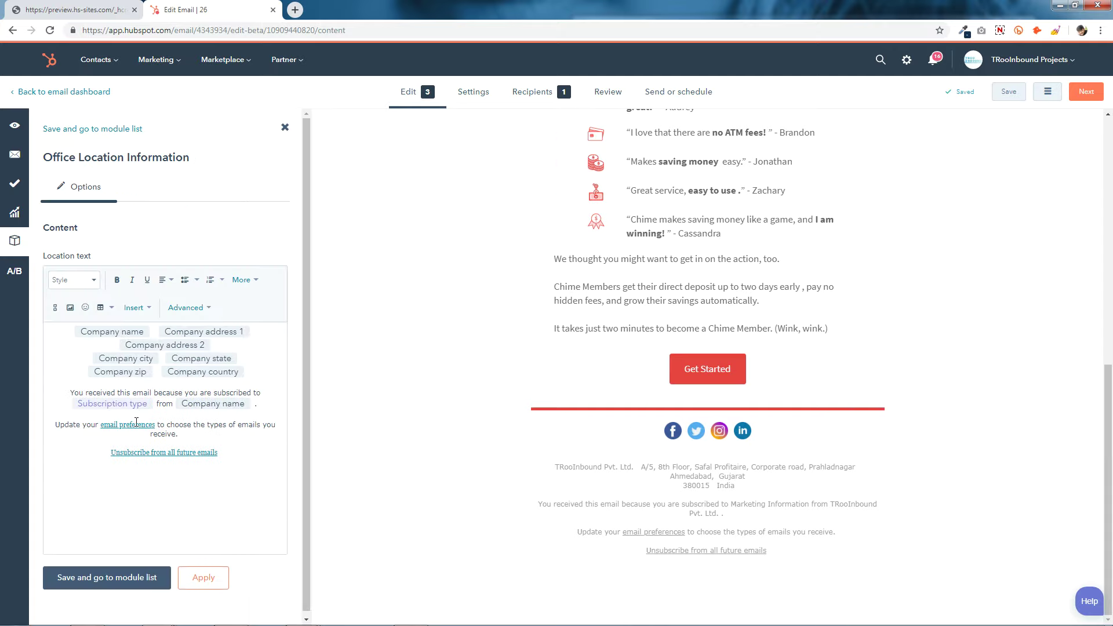
left_click(17, 243)
Step: Open the email's shareable preview in a new window and review the whole email from header to footer
left_click(15, 129)
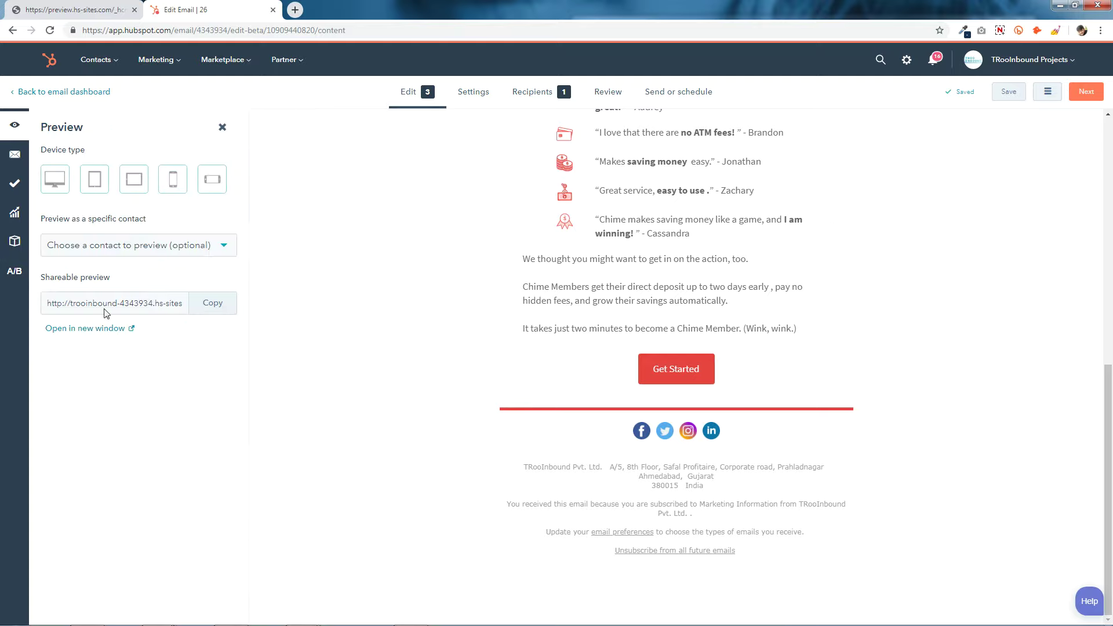
left_click(106, 328)
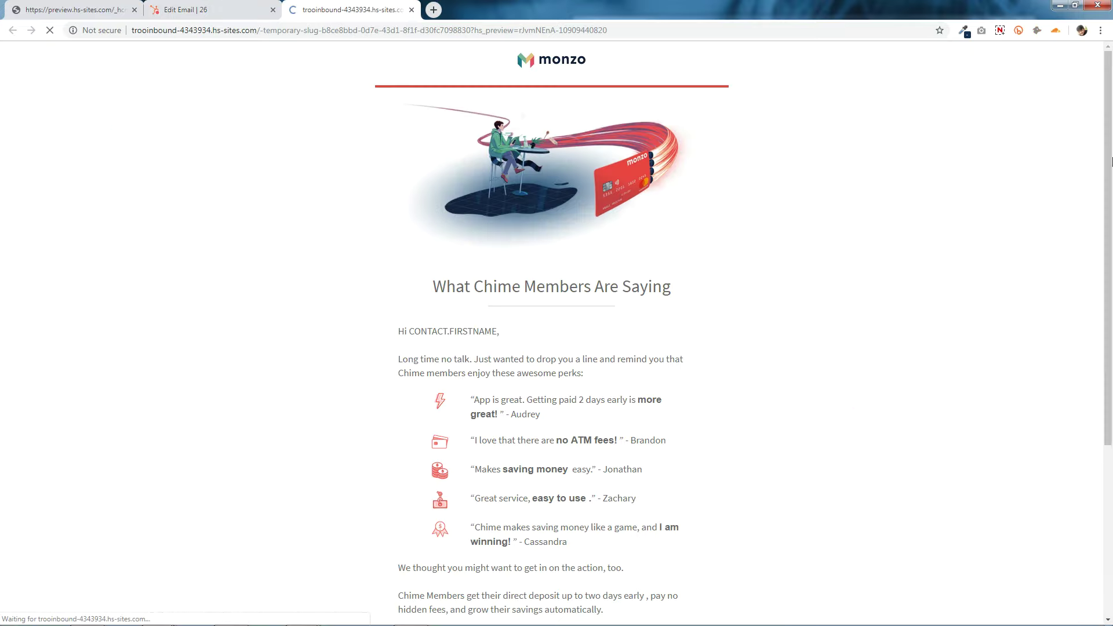
scroll(1111, 159, "down", 5)
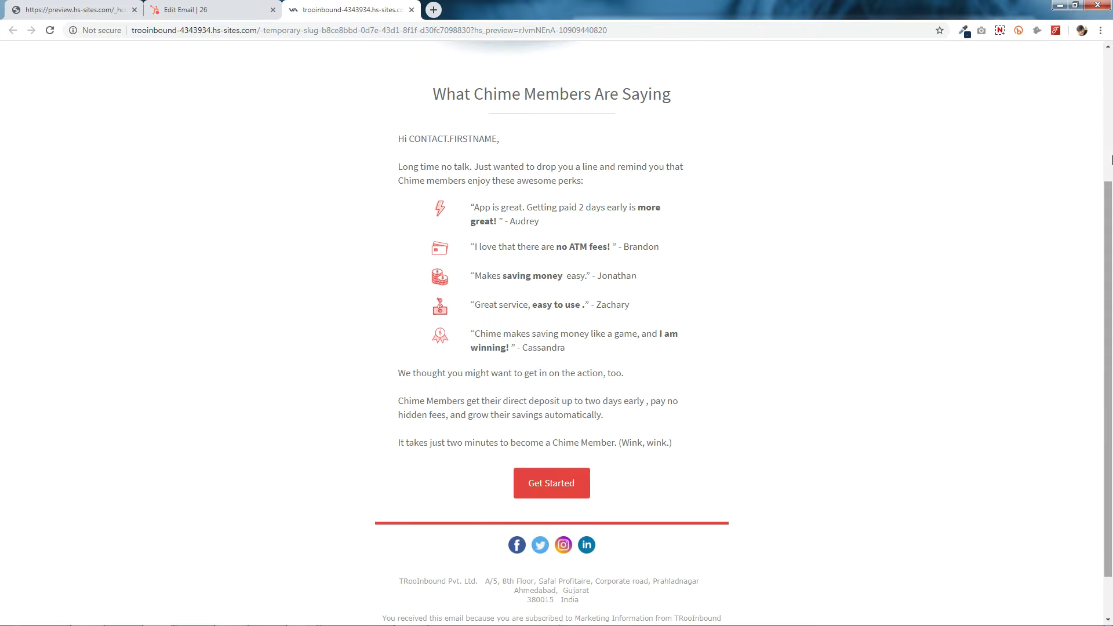
scroll(1111, 159, "up", 5)
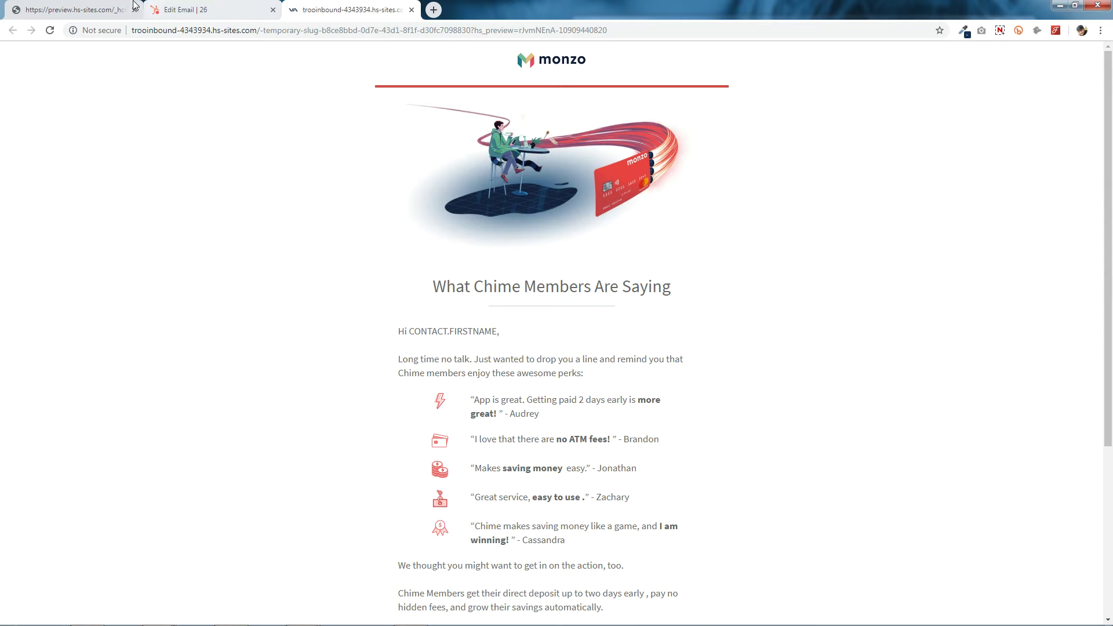
Step: Compare the original Chime template preview with the customized Monzo email preview, ending on the Monzo version
left_click(70, 4)
scroll(106, 166, "down", 4)
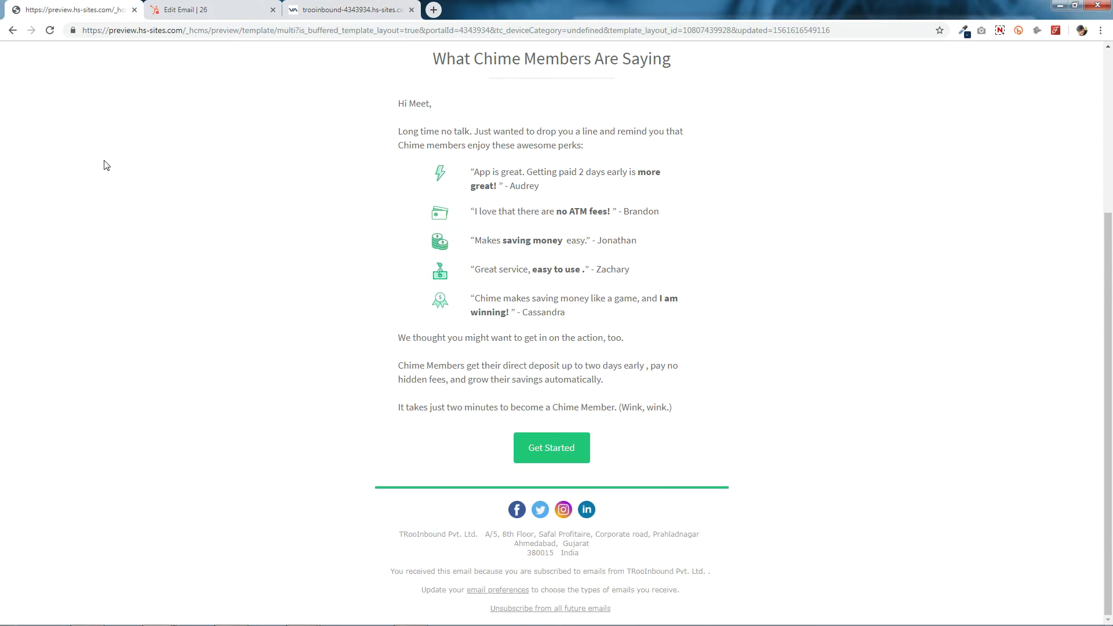
scroll(106, 165, "up", 4)
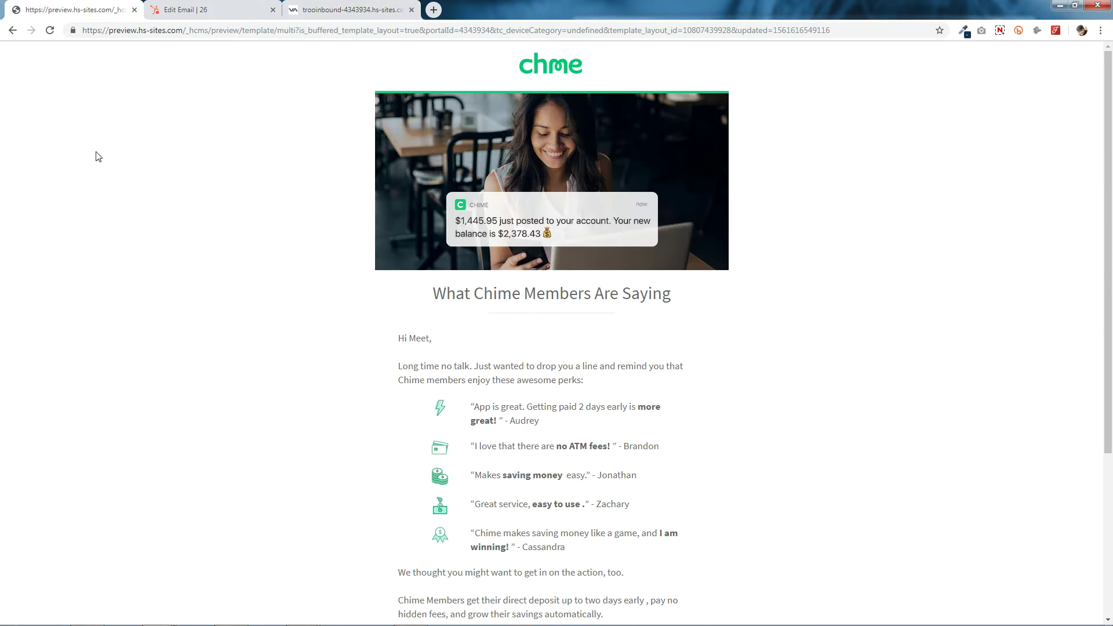
left_click(342, 6)
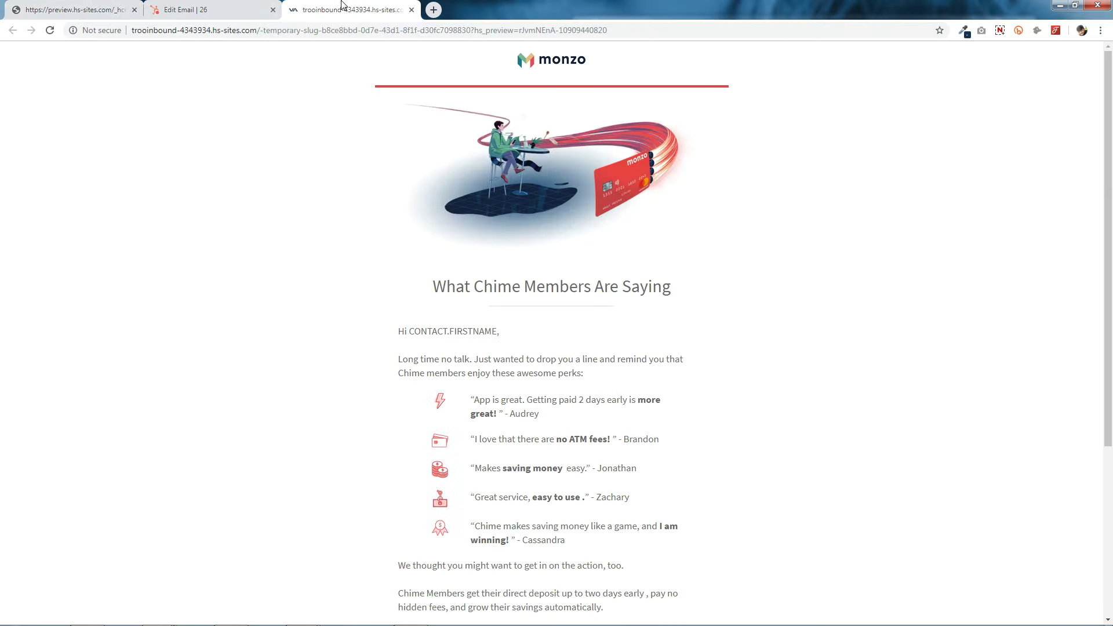
left_click(87, 9)
left_click(347, 6)
left_click(999, 30)
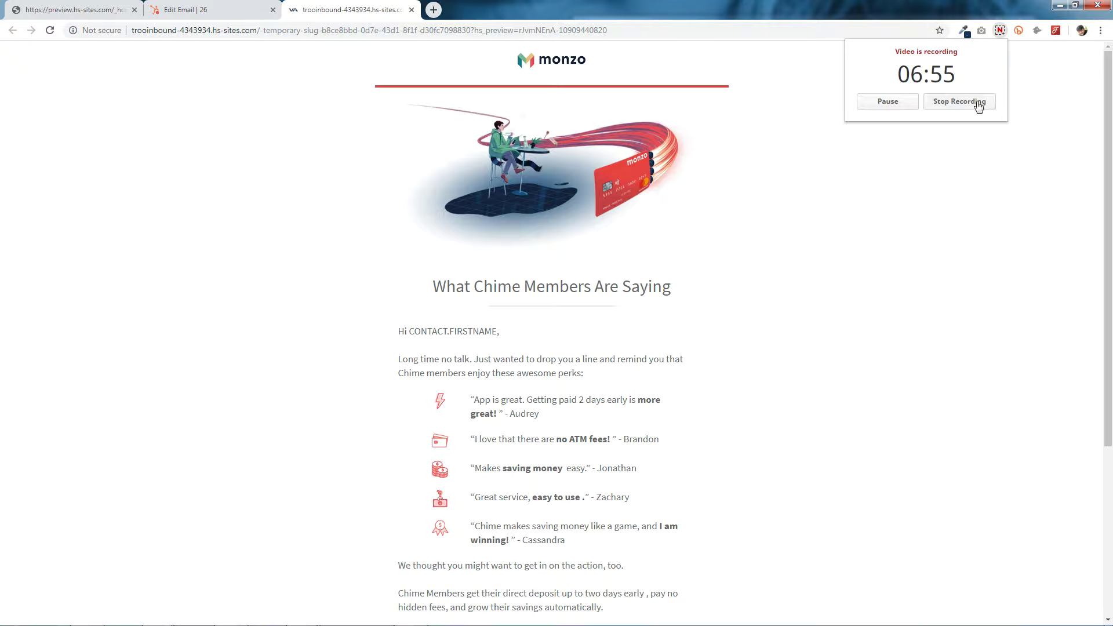